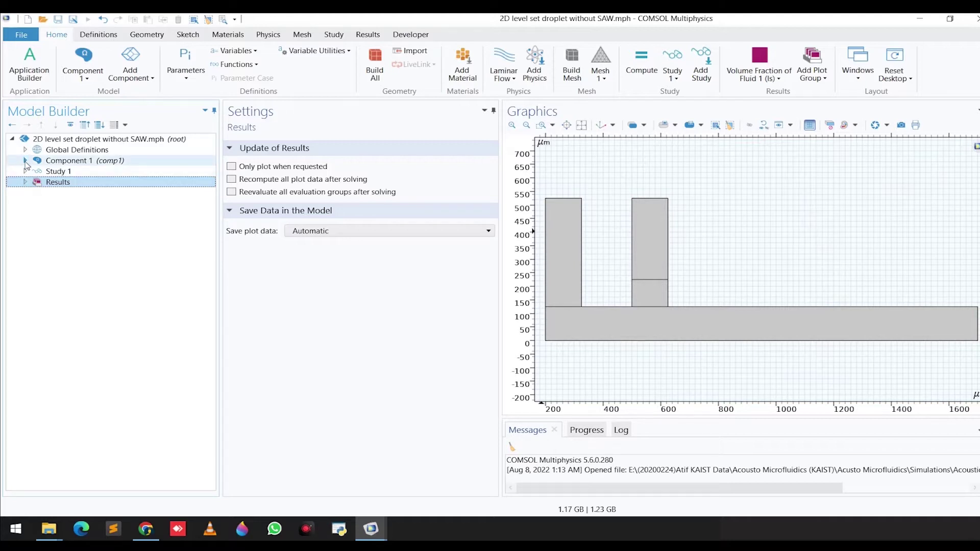
Expand Component 1 in the open '2D level set droplet without SAW' model to reveal its nodes
click(25, 160)
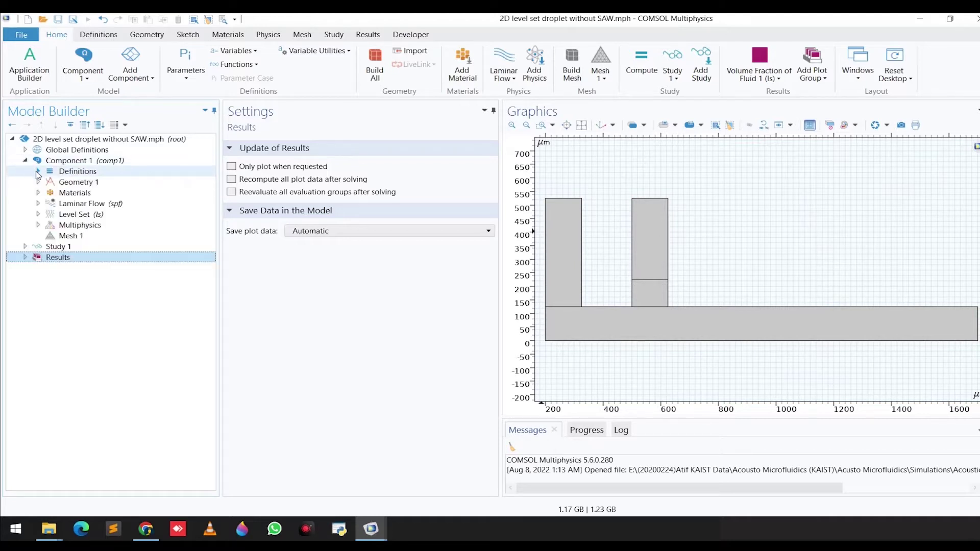
Inspect the size and position of Rectangles 1 through 4 in Geometry 1
click(39, 182)
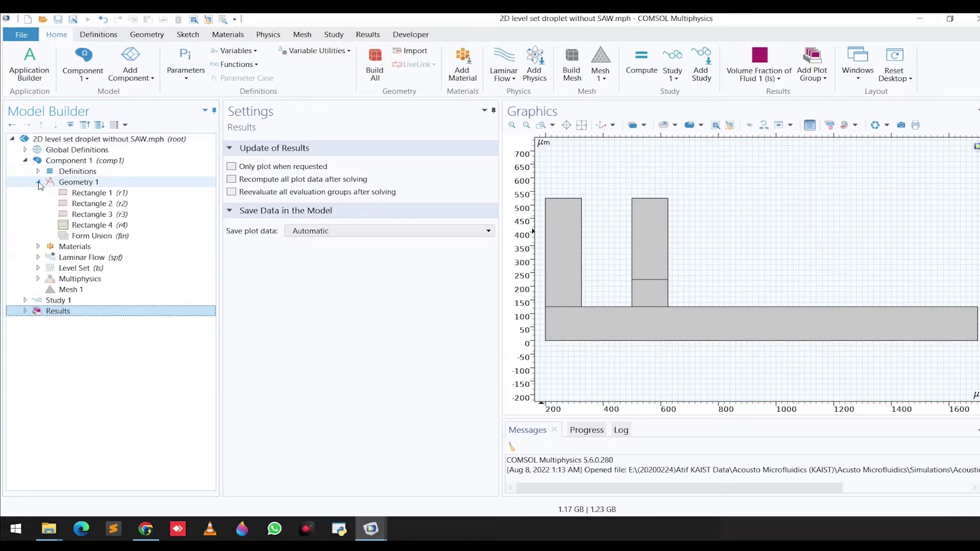
click(83, 196)
click(95, 205)
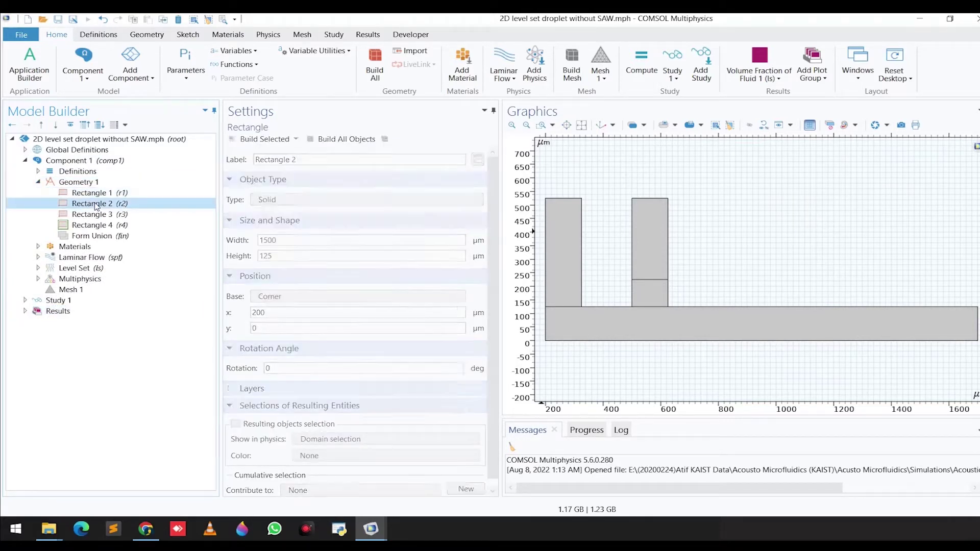
click(98, 214)
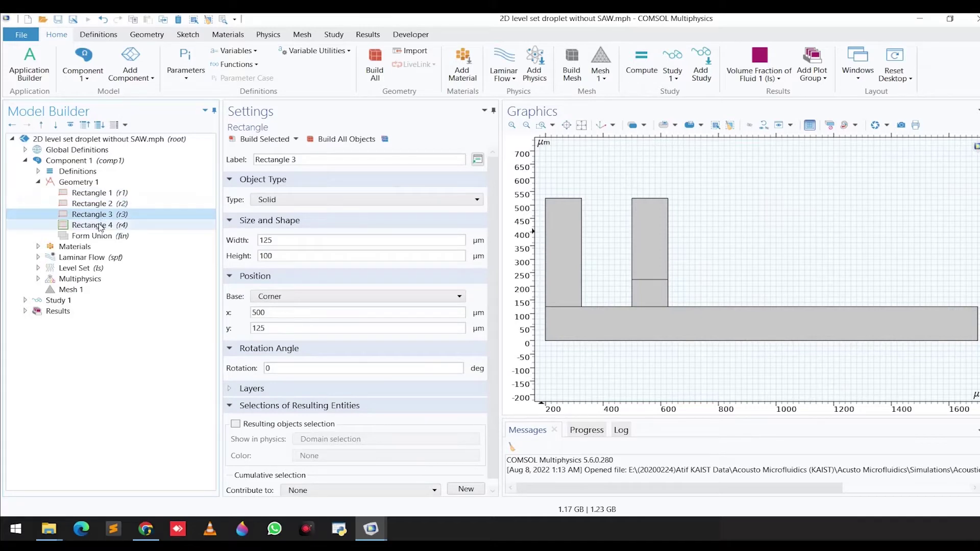
click(101, 226)
Build all of Geometry 1 so the four rectangles form a union in µm
click(78, 182)
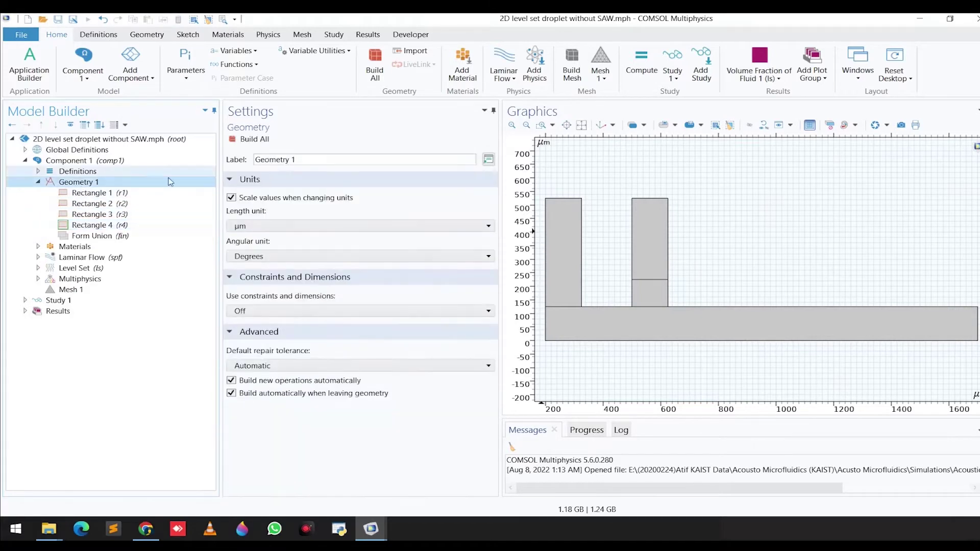
click(251, 140)
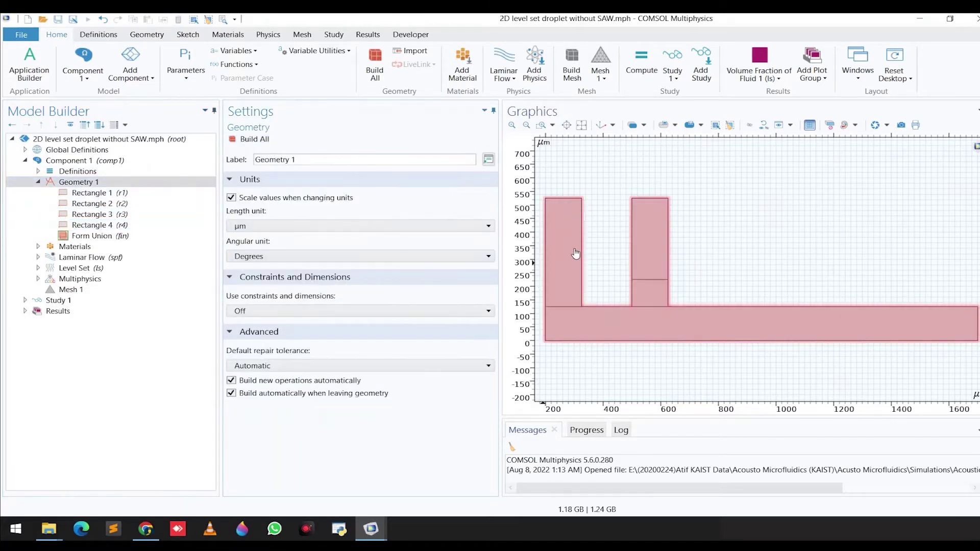
click(618, 306)
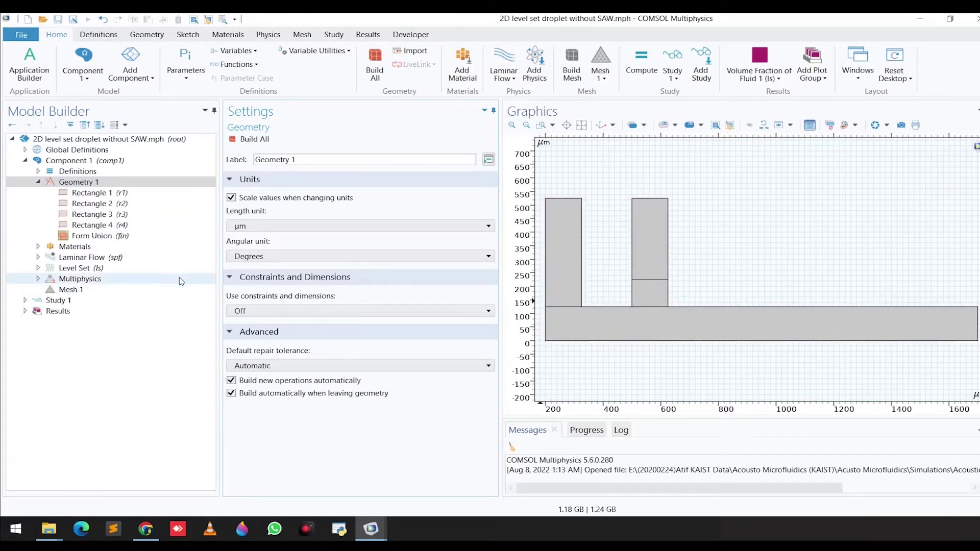
click(37, 247)
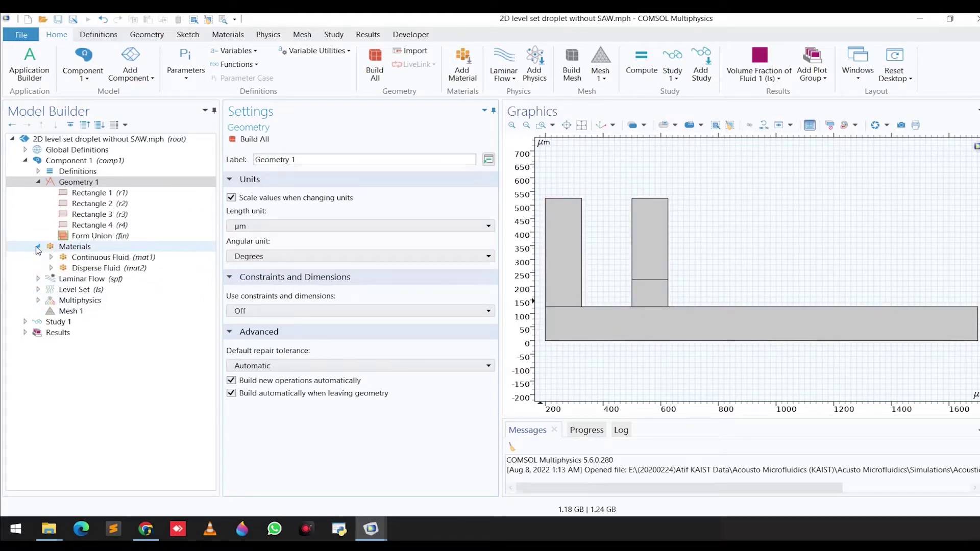
Compare Continuous Fluid (domains 1–3, 1610 kg/m³) with Disperse Fluid (domain 4, 1000 kg/m³)
click(77, 258)
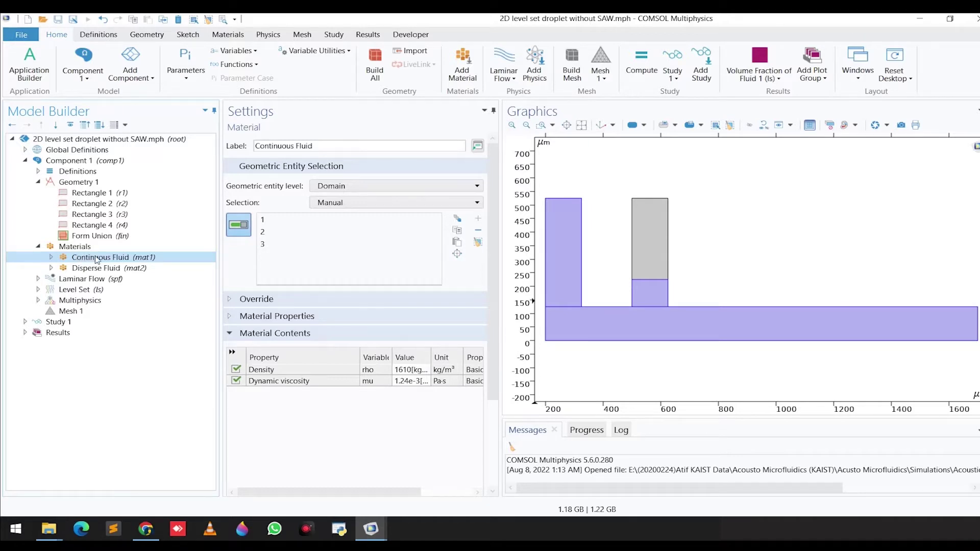
click(106, 269)
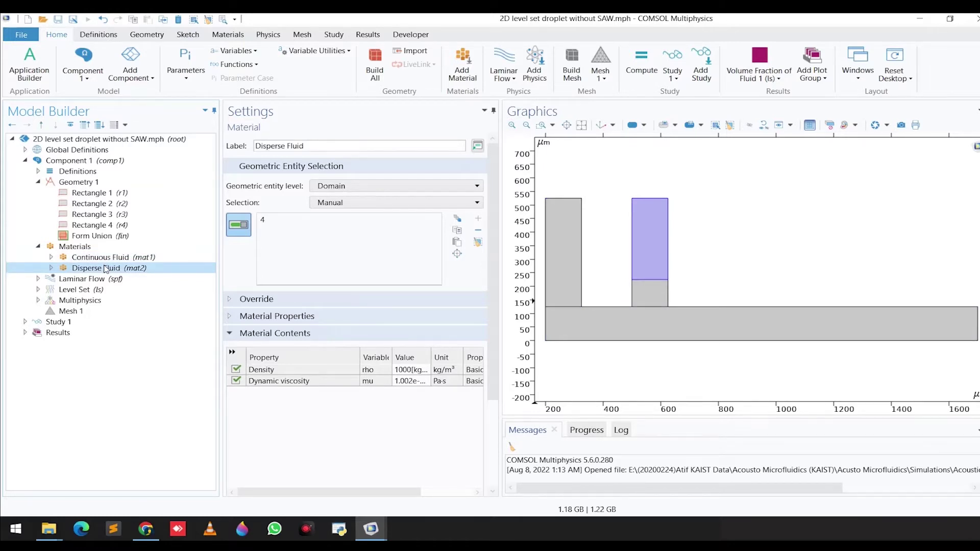
drag(432, 353, 451, 352)
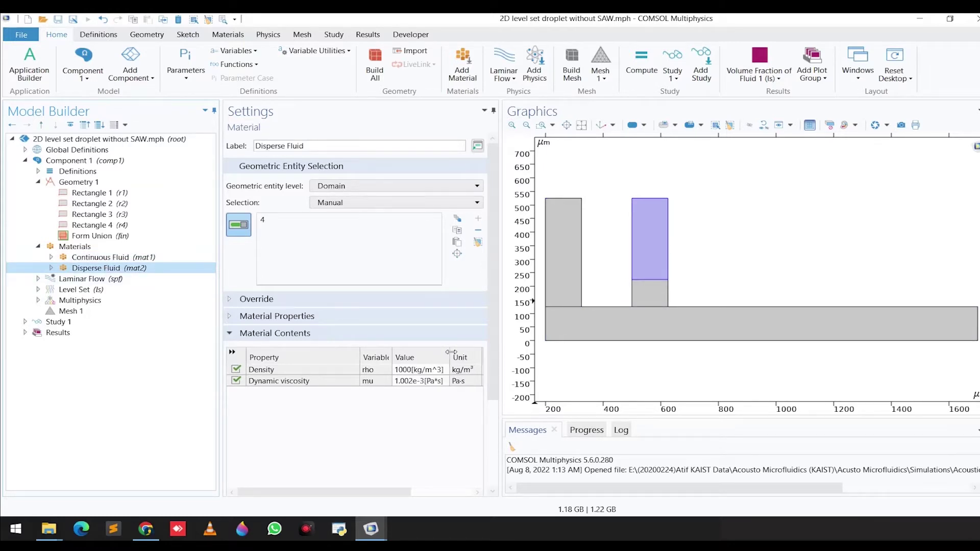
click(123, 260)
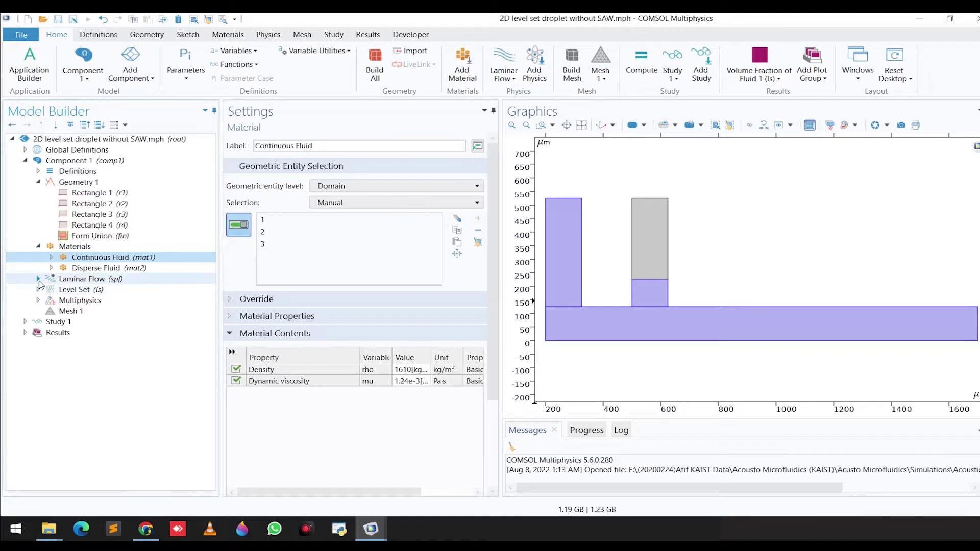
click(38, 279)
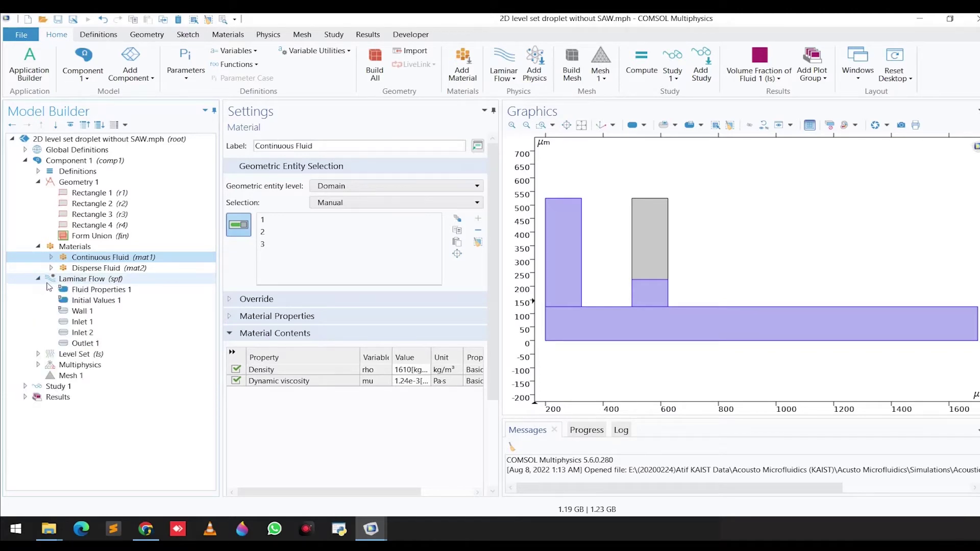
Review the Laminar Flow fluid properties, wall condition and inflow velocities of Inlet 1 and Inlet 2
click(86, 280)
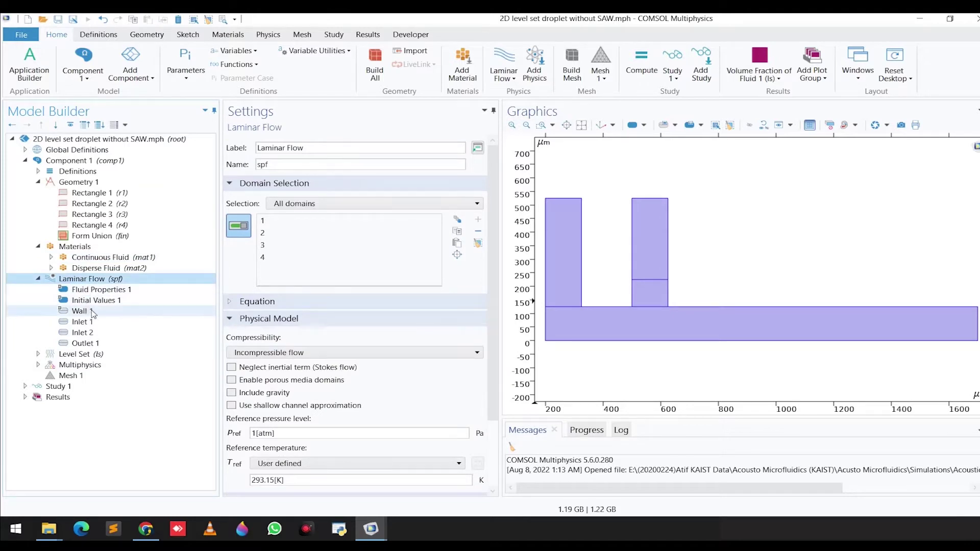
click(96, 294)
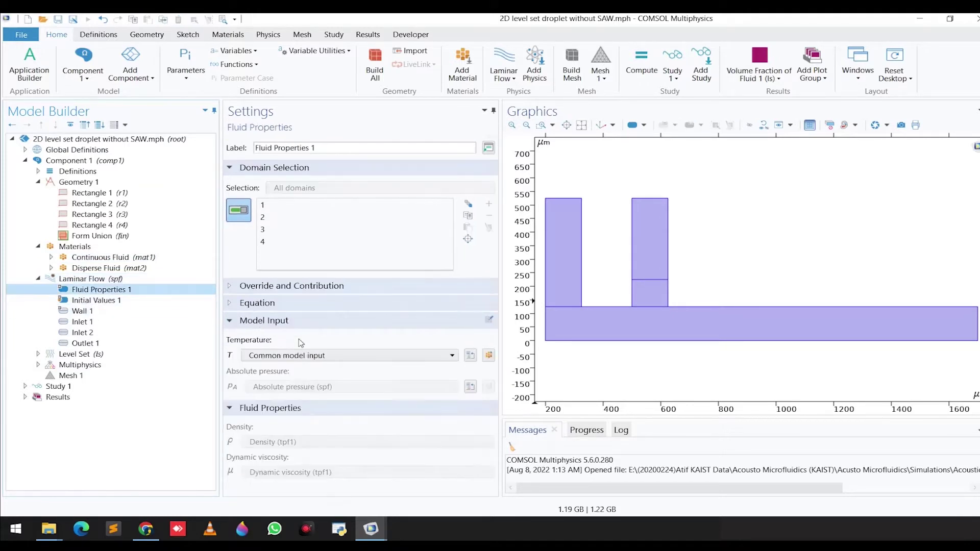
click(94, 311)
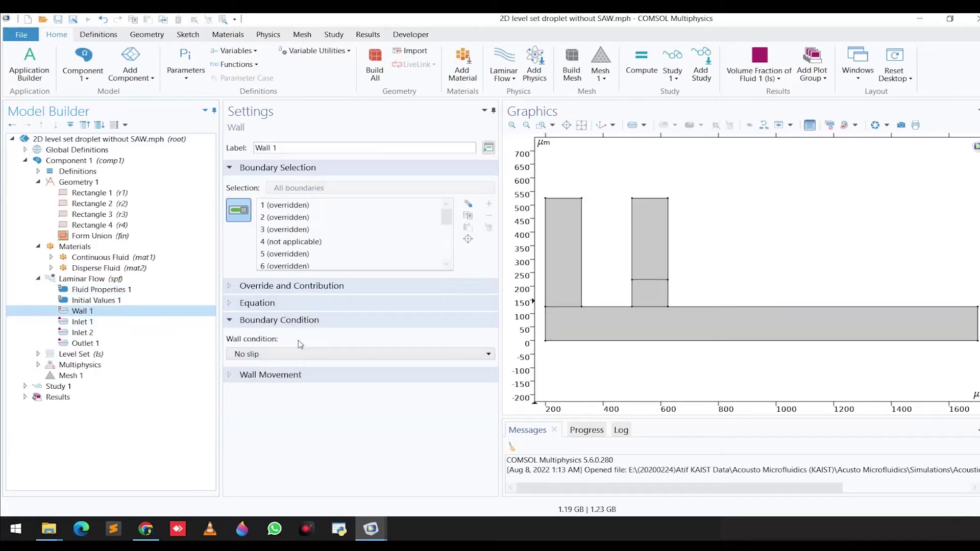
click(82, 323)
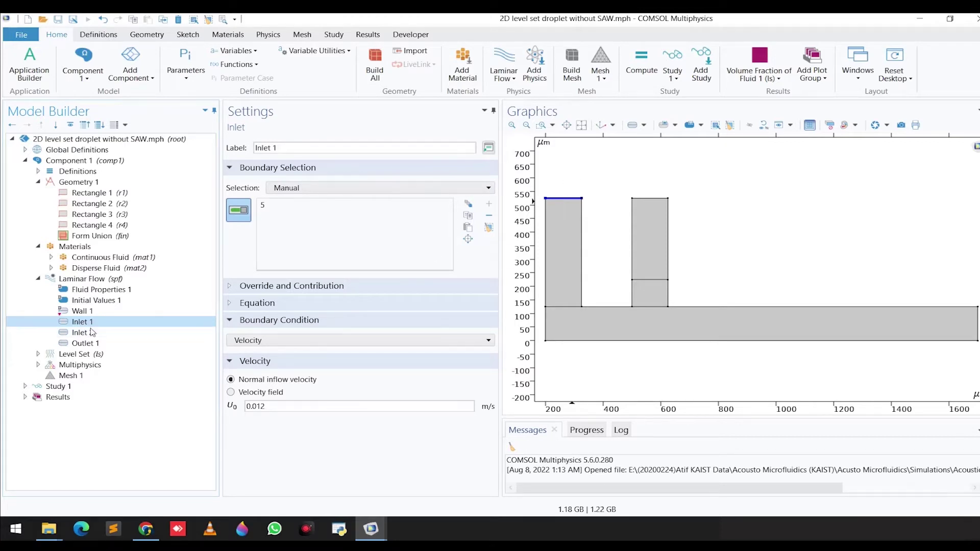
click(90, 333)
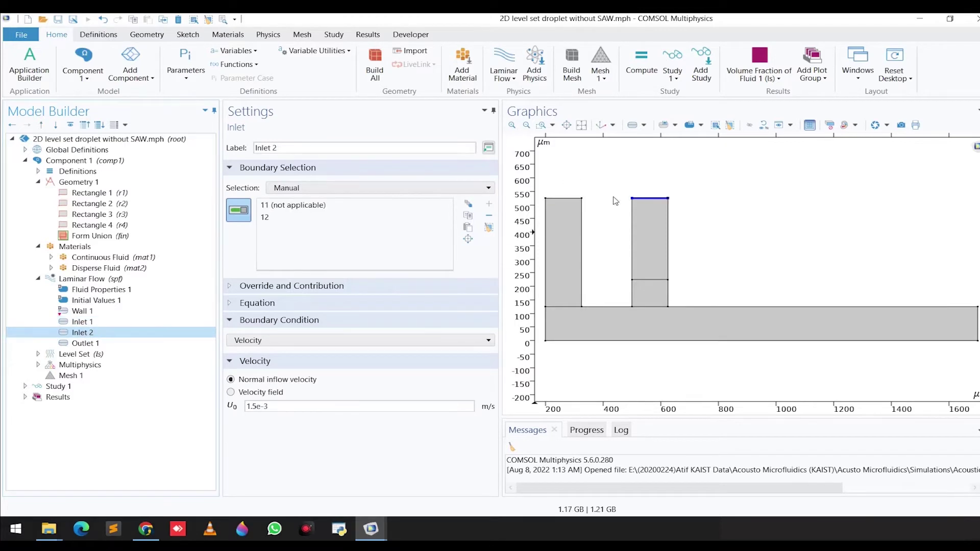
click(87, 325)
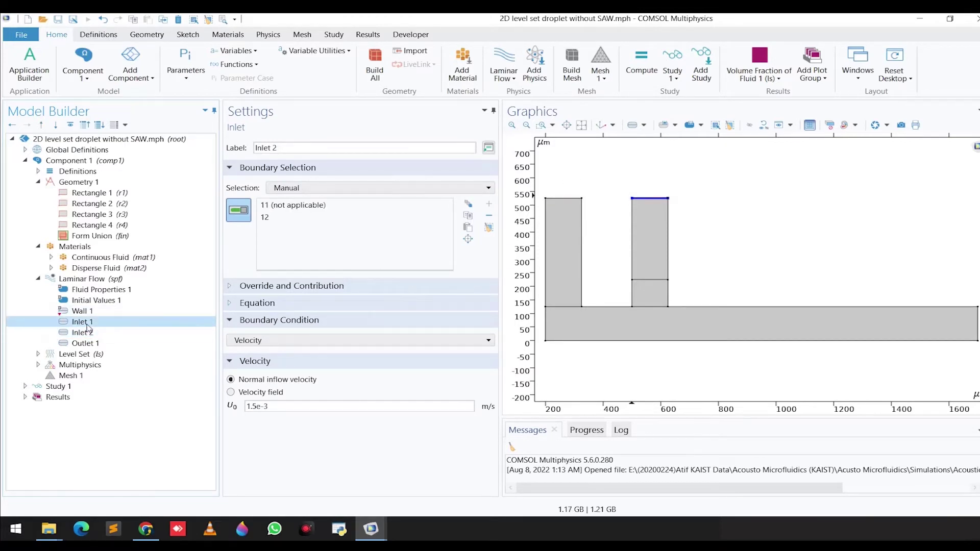
click(253, 404)
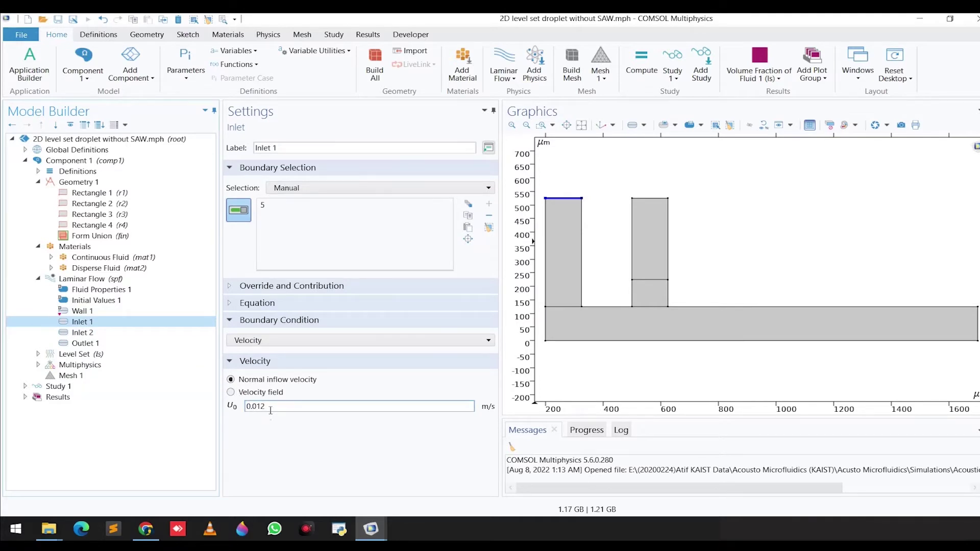
click(100, 337)
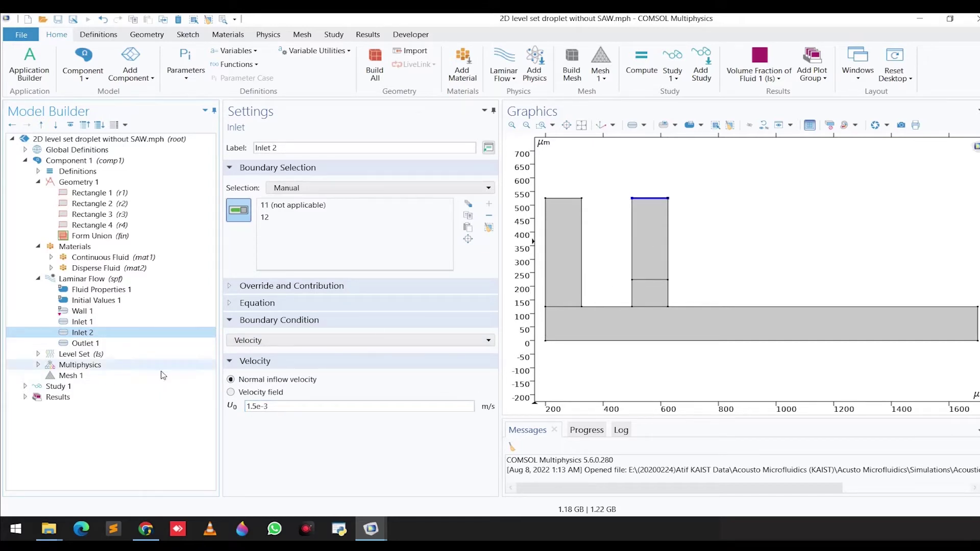
Check the Outlet 1 pressure condition, then show the Level Set interface settings
click(86, 342)
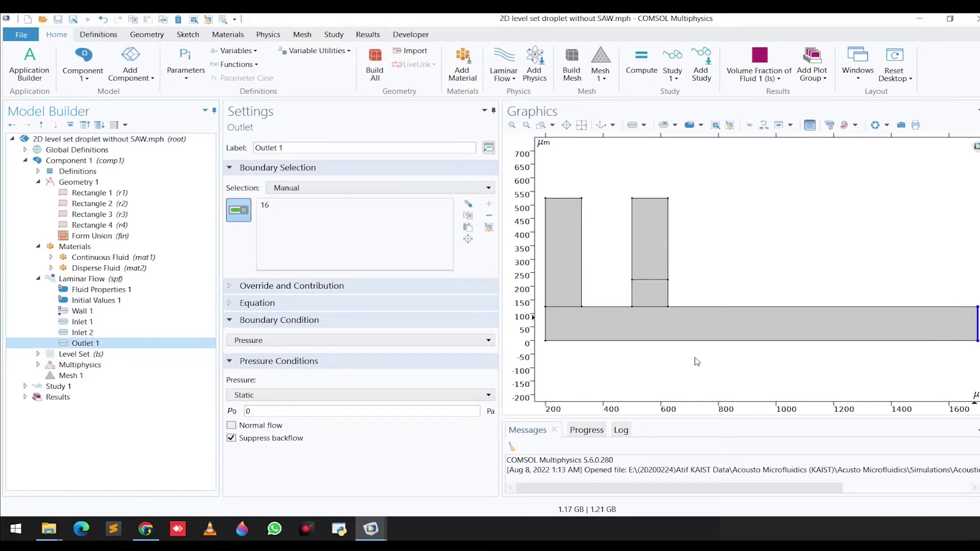
click(38, 353)
click(76, 356)
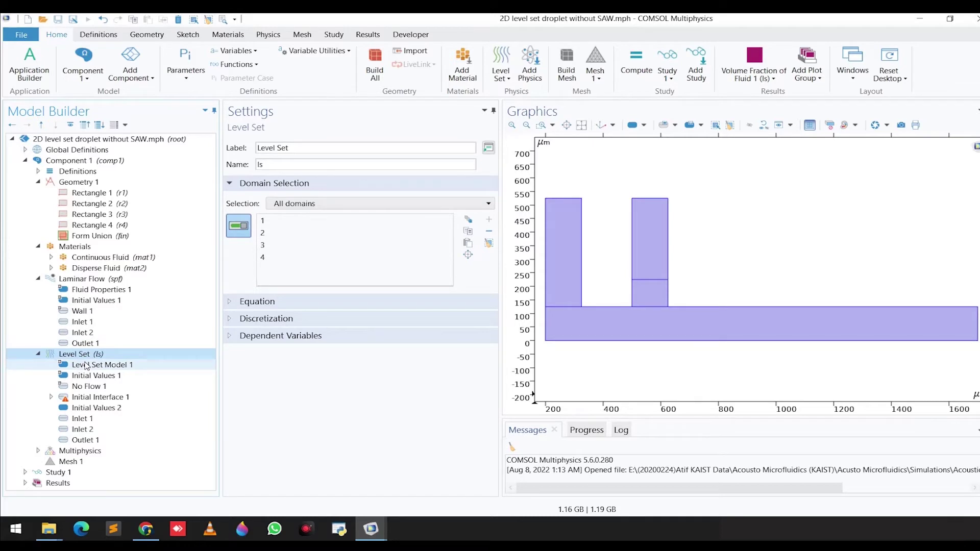
Review the Level Set Model parameters, both initial values, the no-flow wall and the initial interface
click(86, 365)
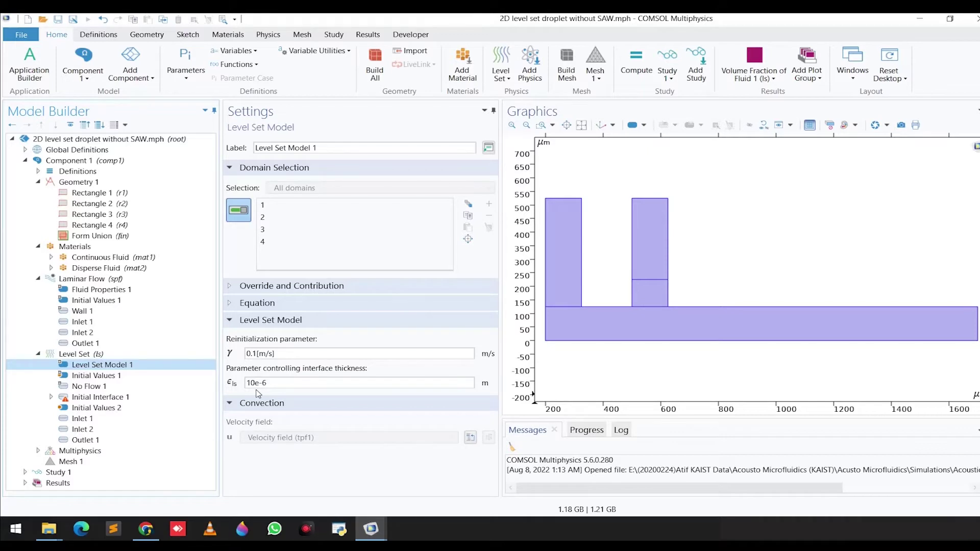
click(99, 376)
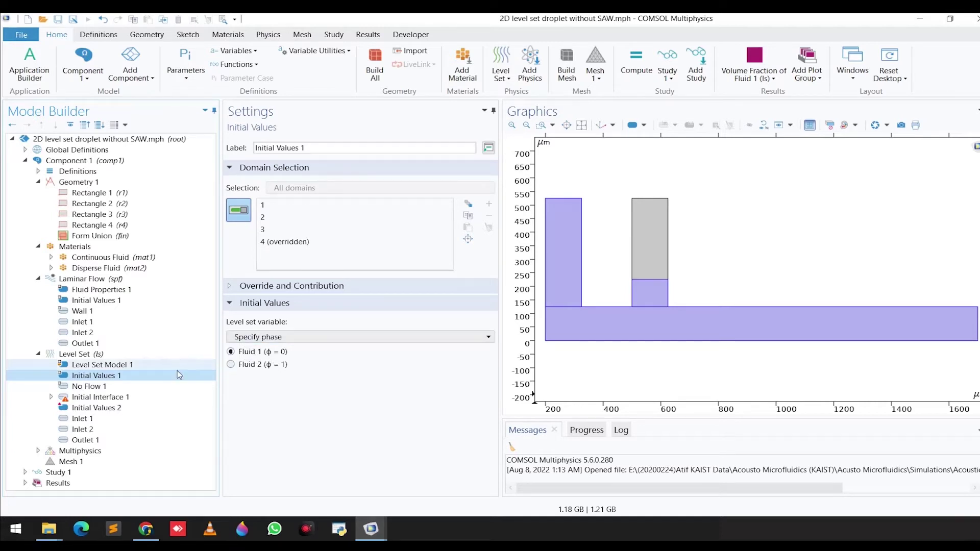
click(110, 389)
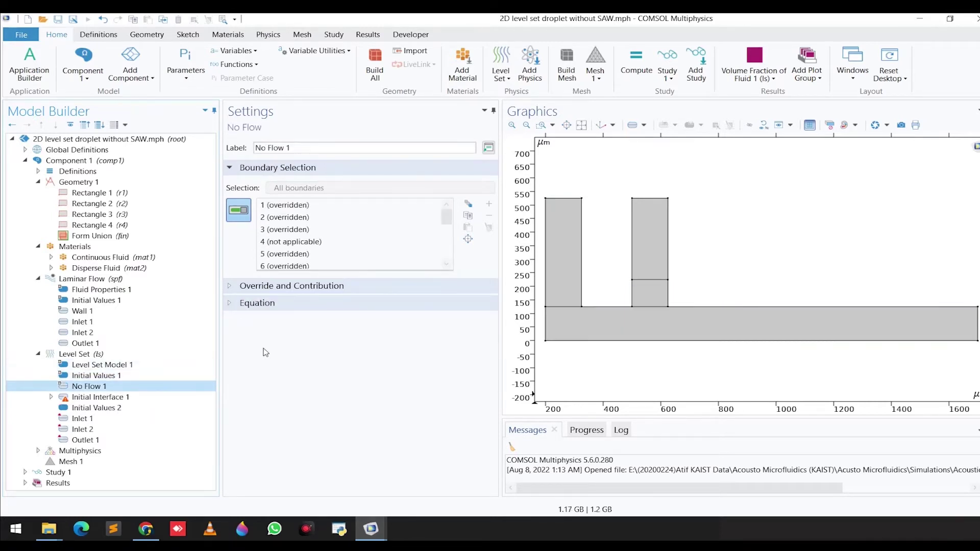
click(102, 397)
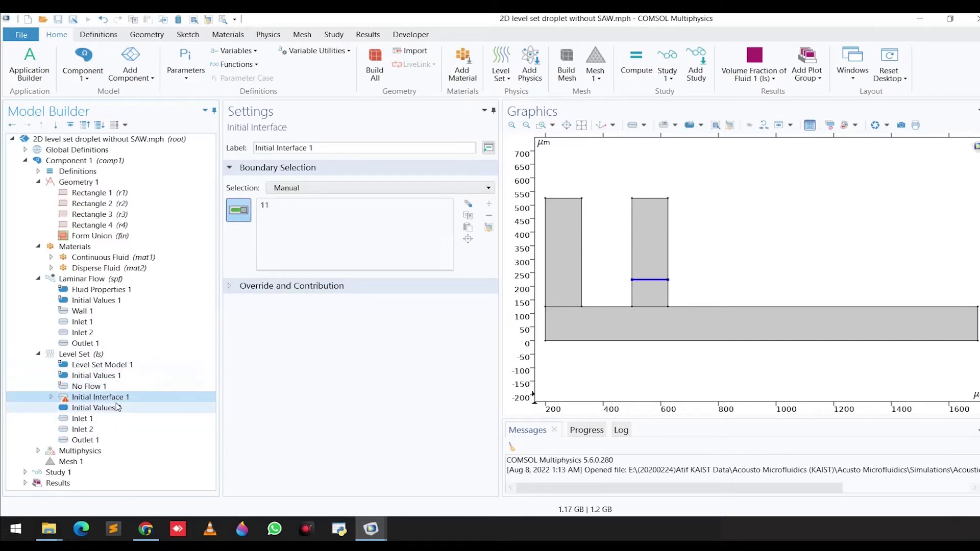
click(117, 408)
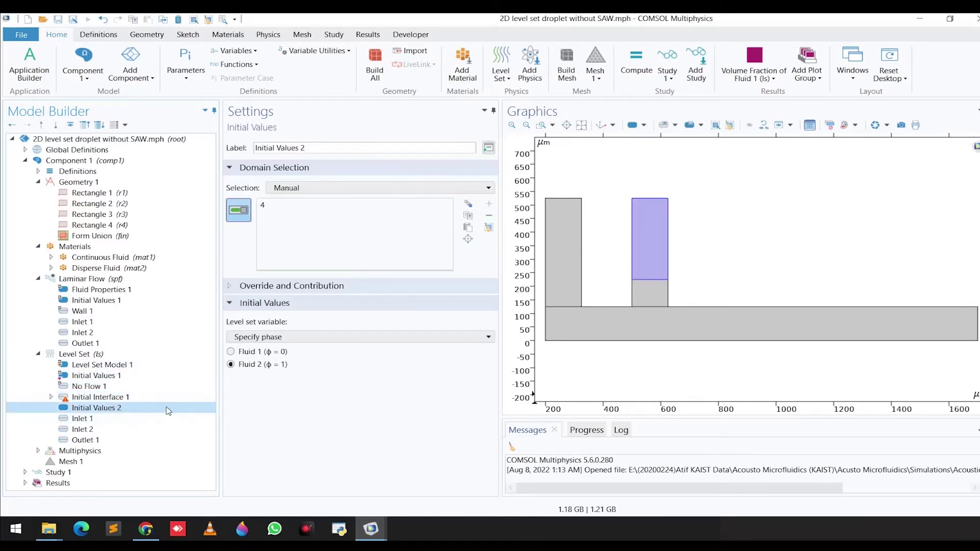
click(107, 378)
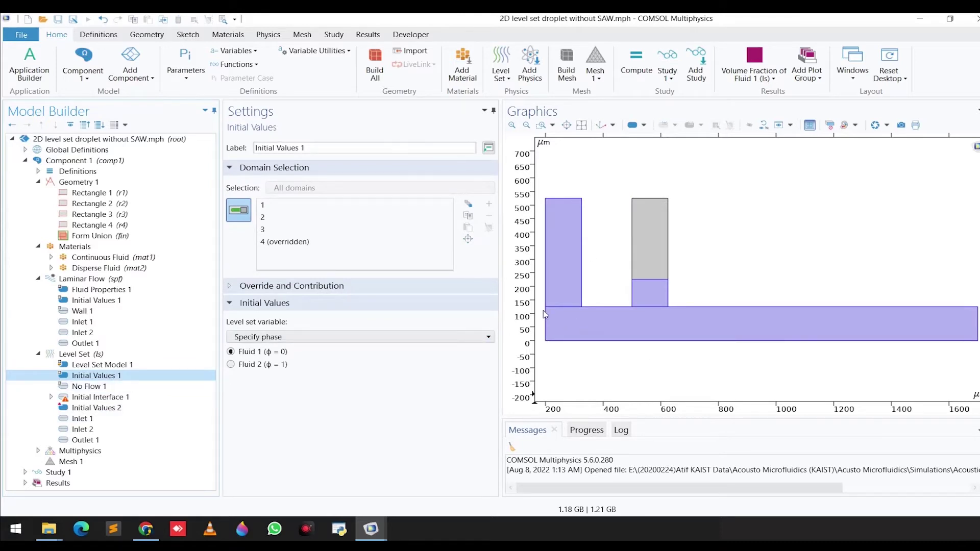
click(103, 408)
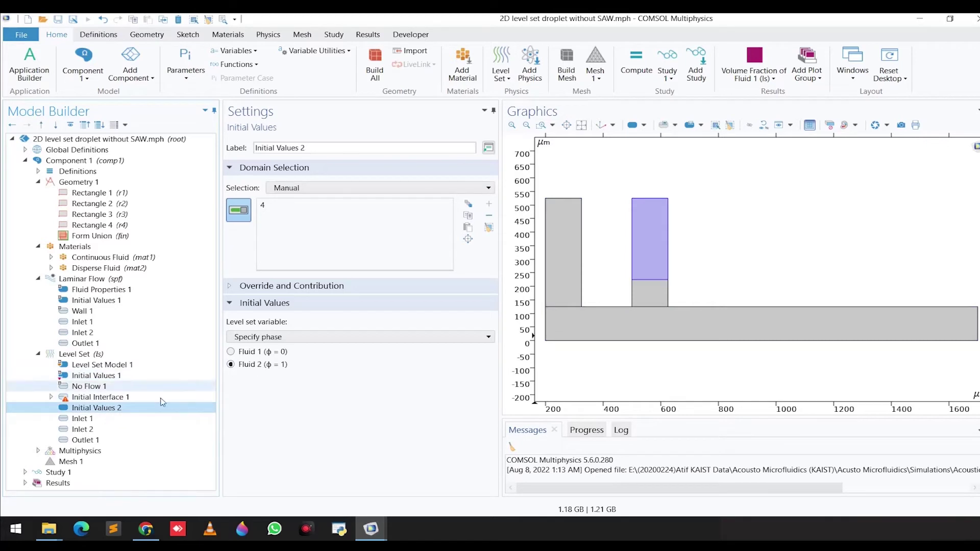
Inspect the level-set conditions at Inlet 1, Inlet 2 and Outlet 1
click(107, 419)
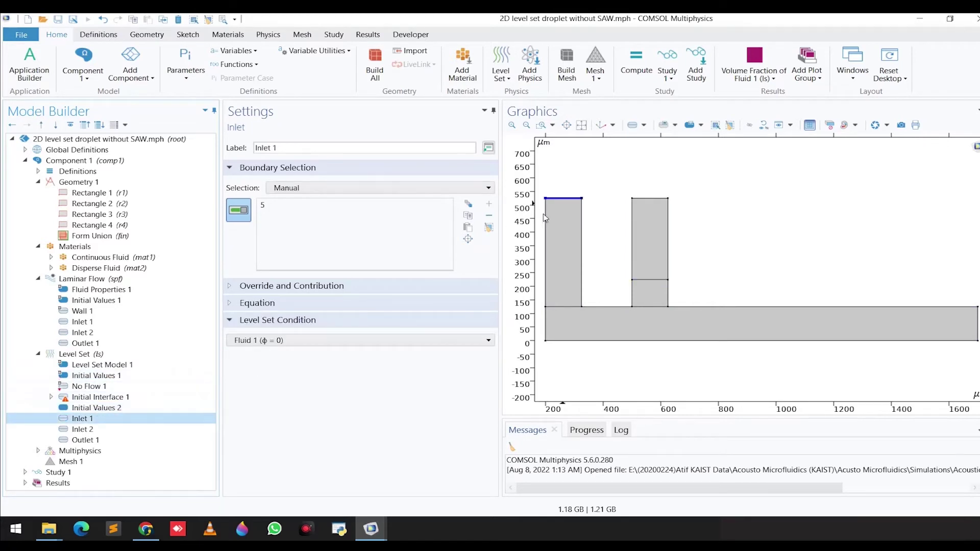
click(107, 430)
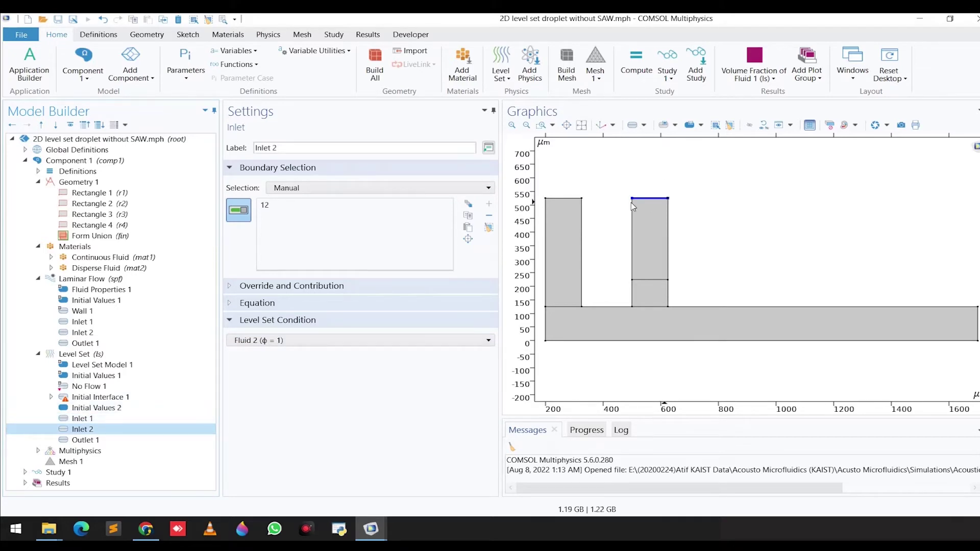
click(95, 440)
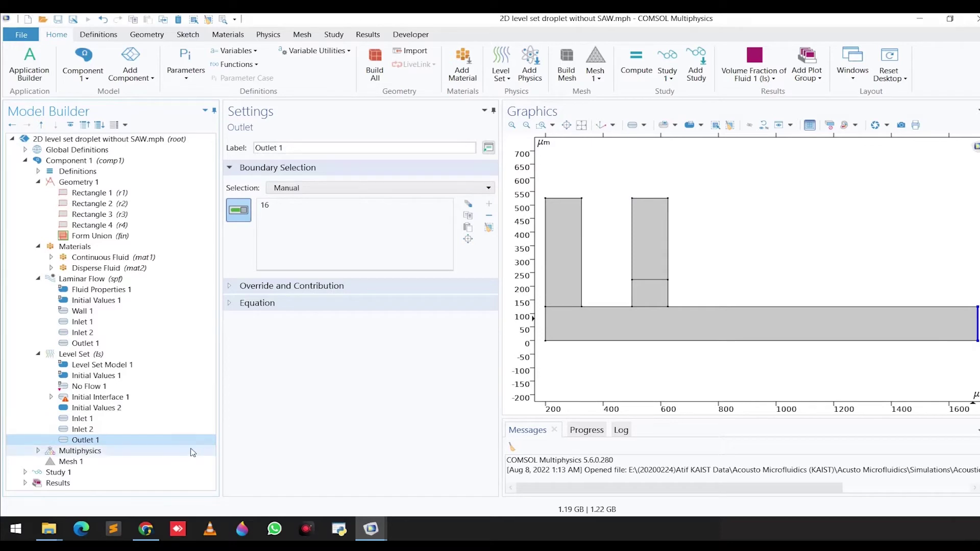
click(37, 450)
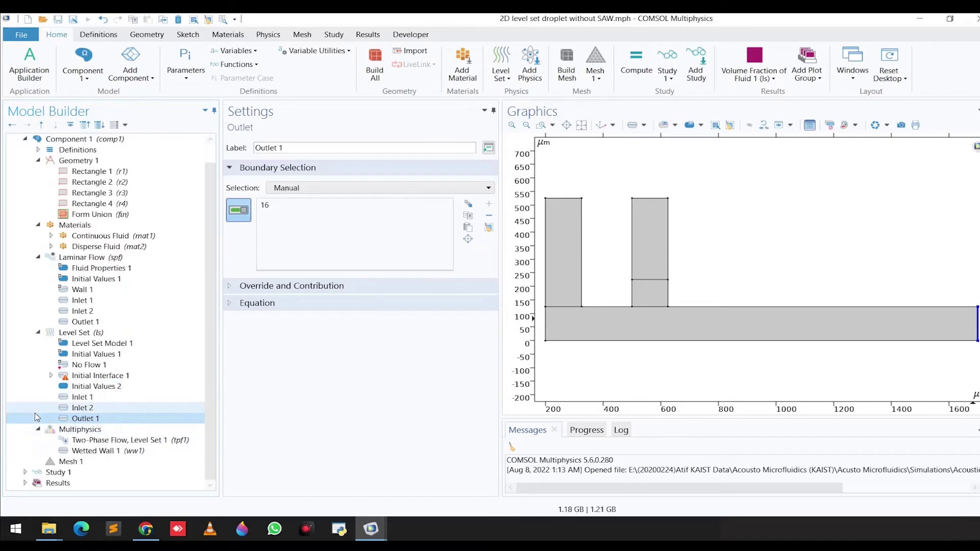
Review the Two-Phase Flow, Level Set 1 coupling pairing Continuous and Disperse Fluid
click(78, 441)
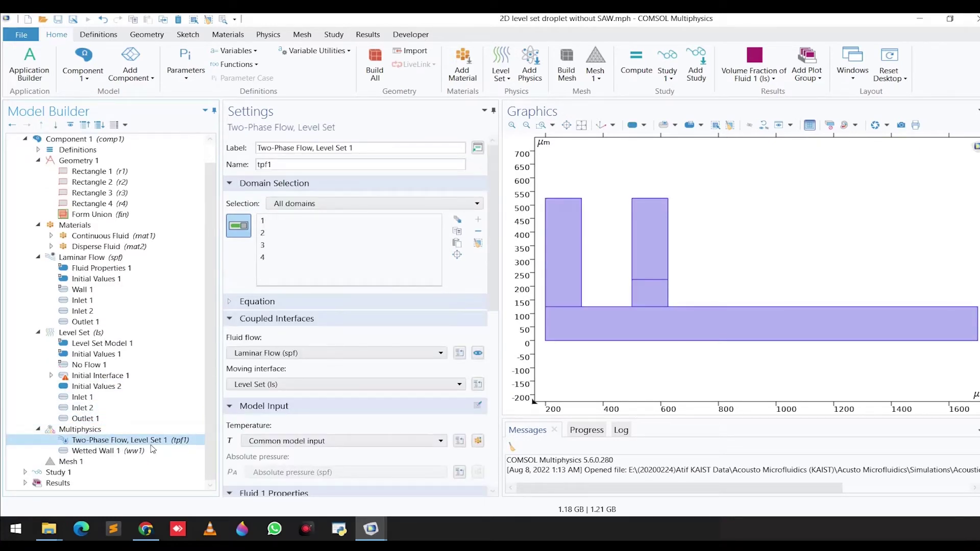
scroll(299, 379, down, 1)
scroll(302, 381, down, 1)
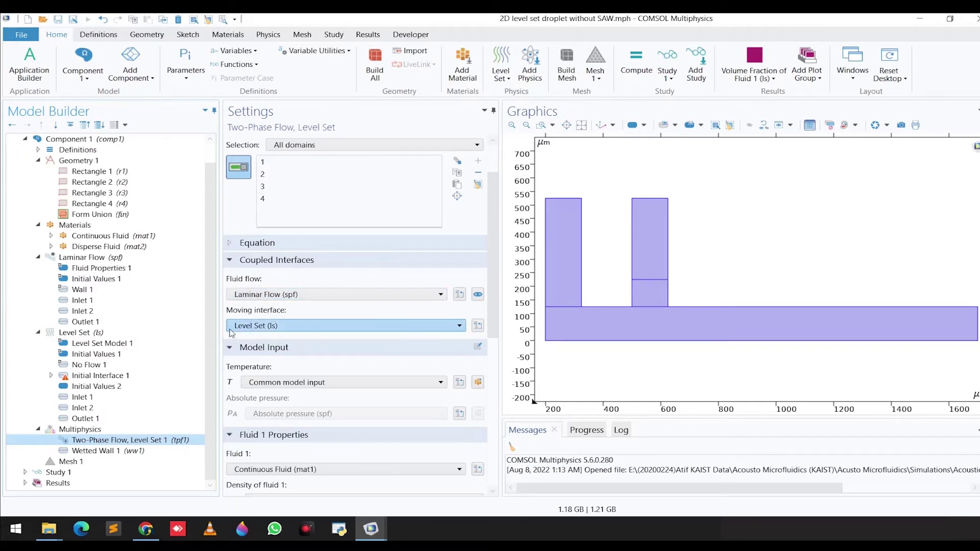
scroll(286, 363, down, 4)
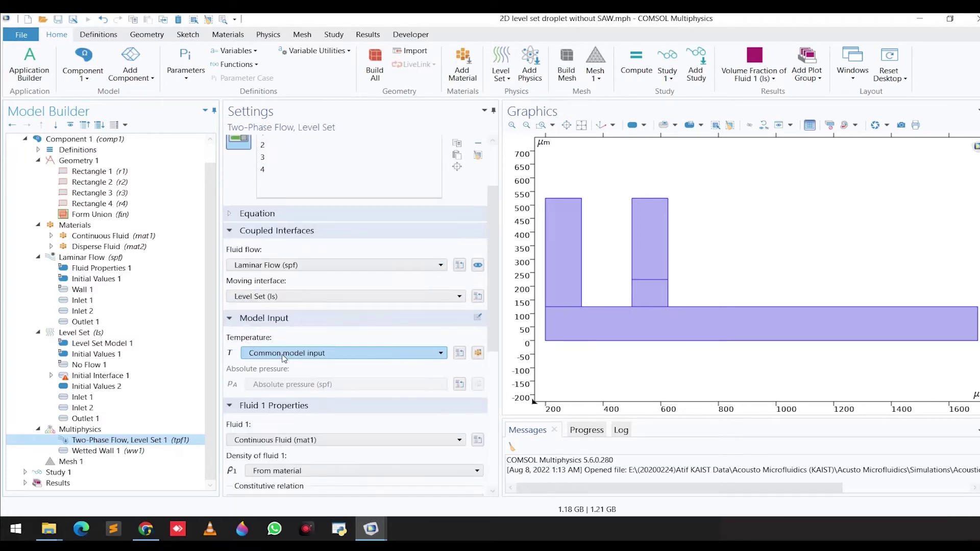
scroll(265, 355, down, 1)
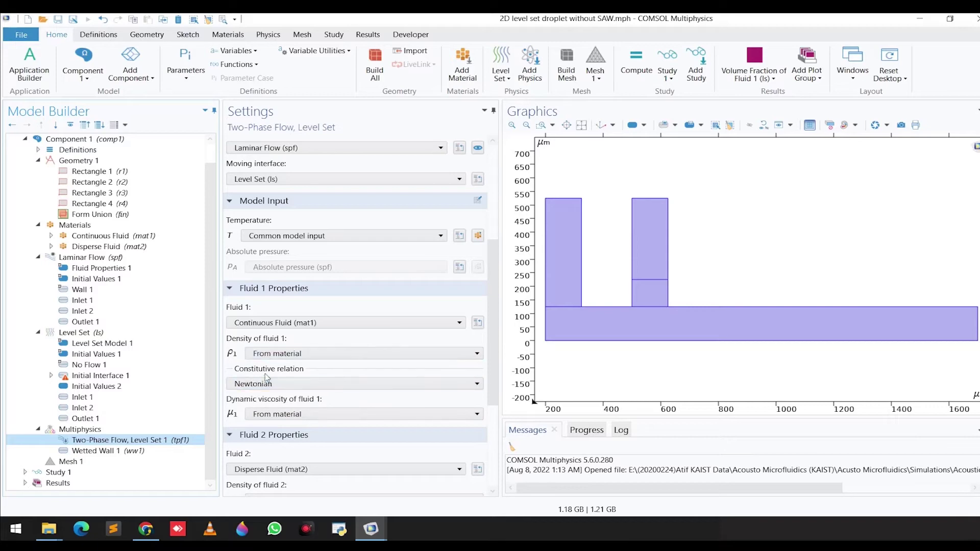
scroll(256, 403, down, 1)
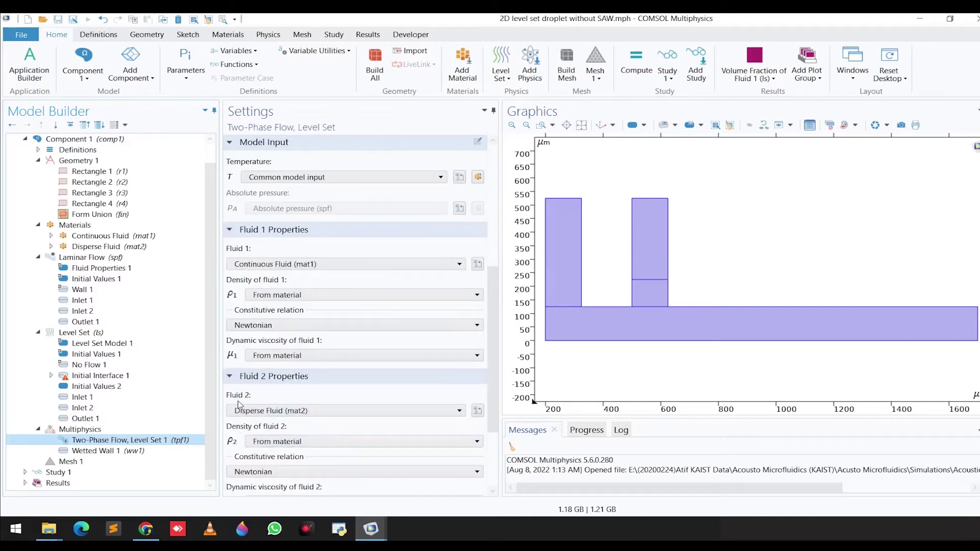
scroll(251, 434, down, 2)
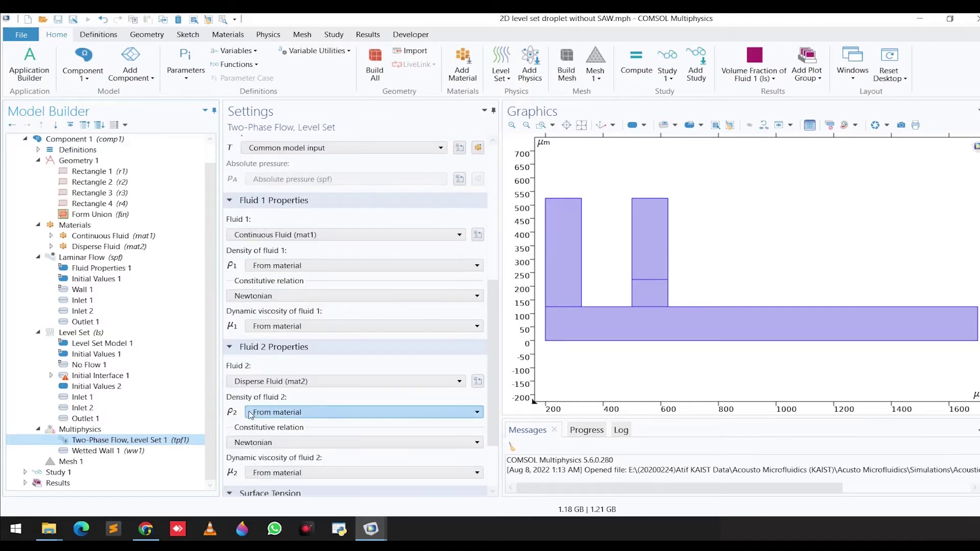
scroll(276, 407, down, 1)
Keep fluid 2 density From material and check the 5e-3 N/m surface tension coefficient
click(285, 385)
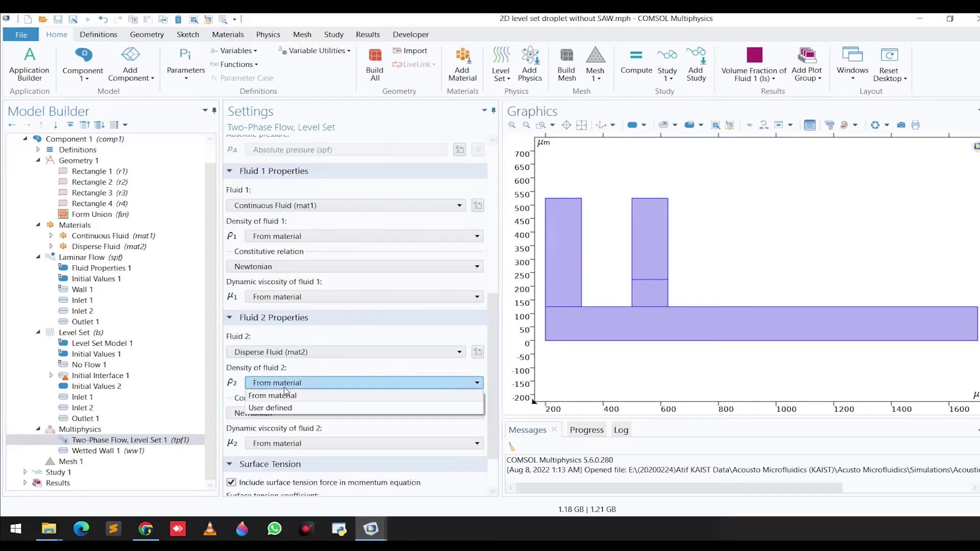
click(287, 387)
click(289, 384)
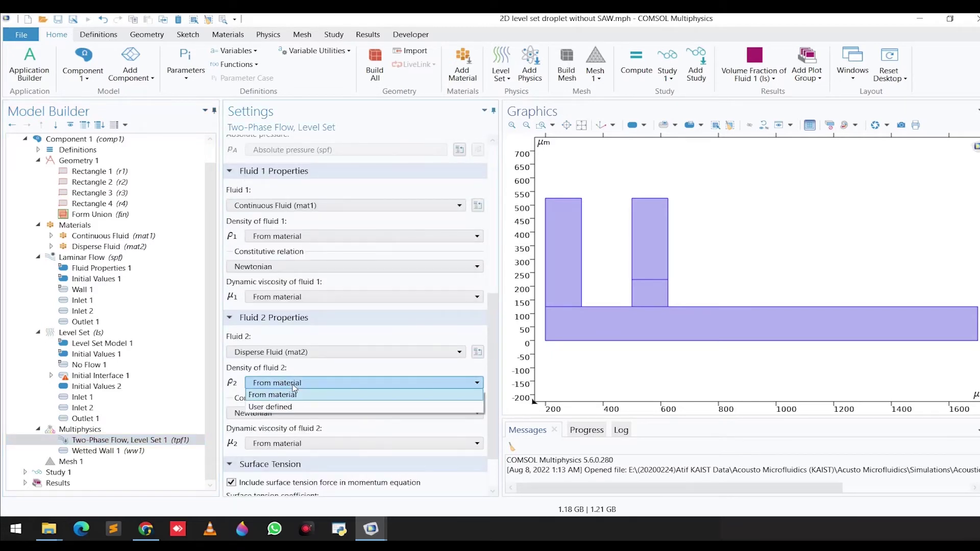
click(292, 397)
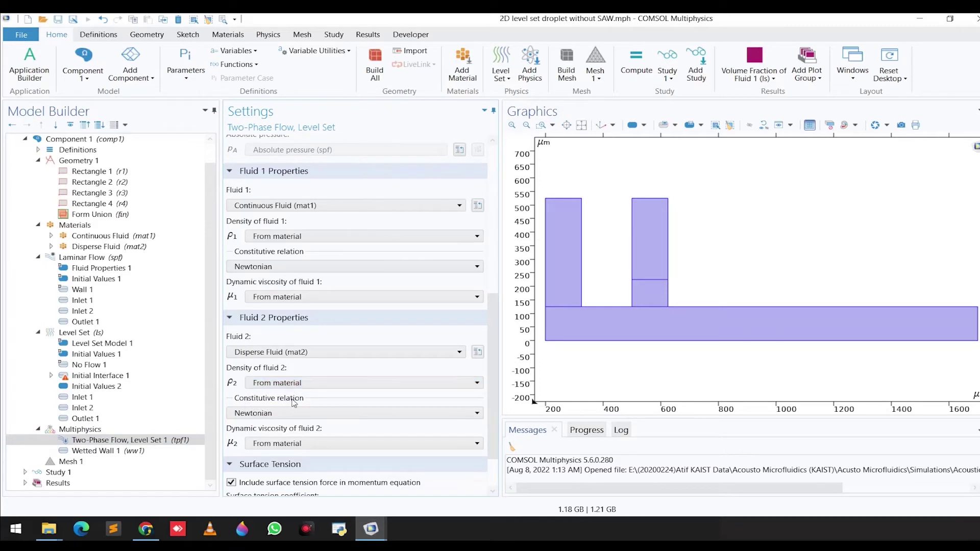
scroll(302, 417, down, 3)
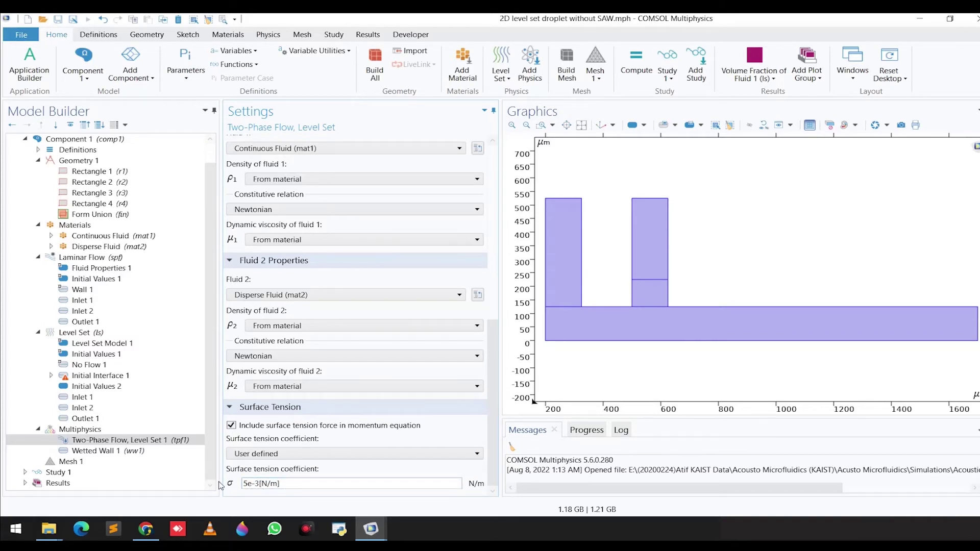
click(117, 453)
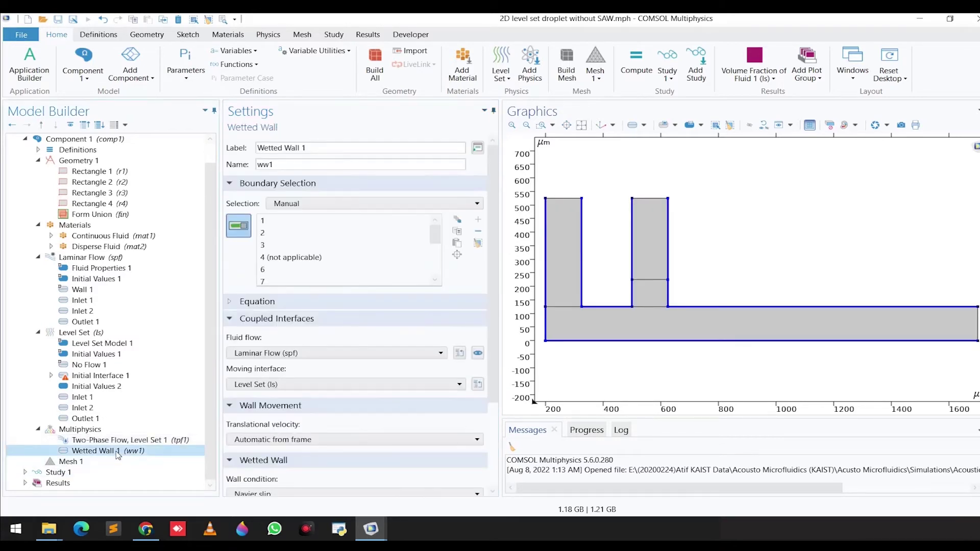
scroll(286, 434, down, 1)
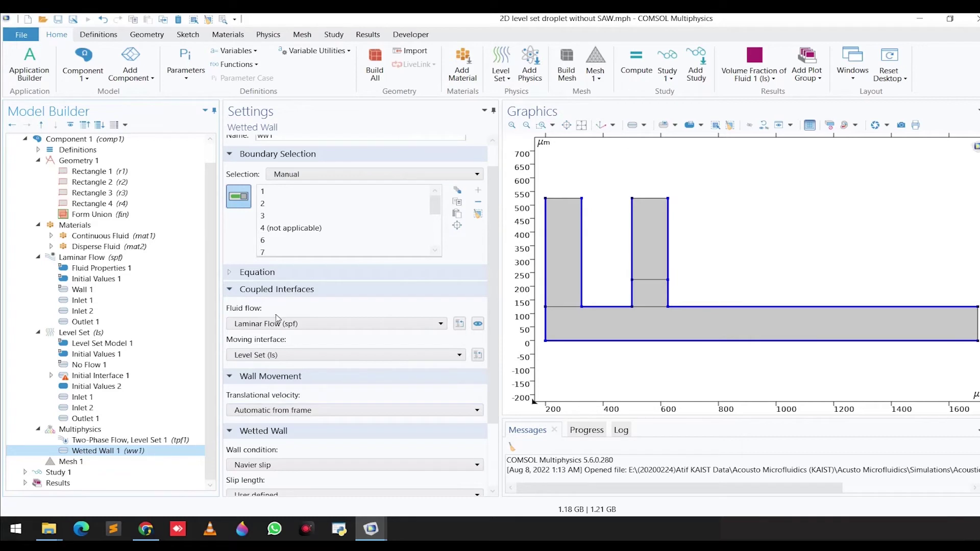
scroll(271, 370, down, 1)
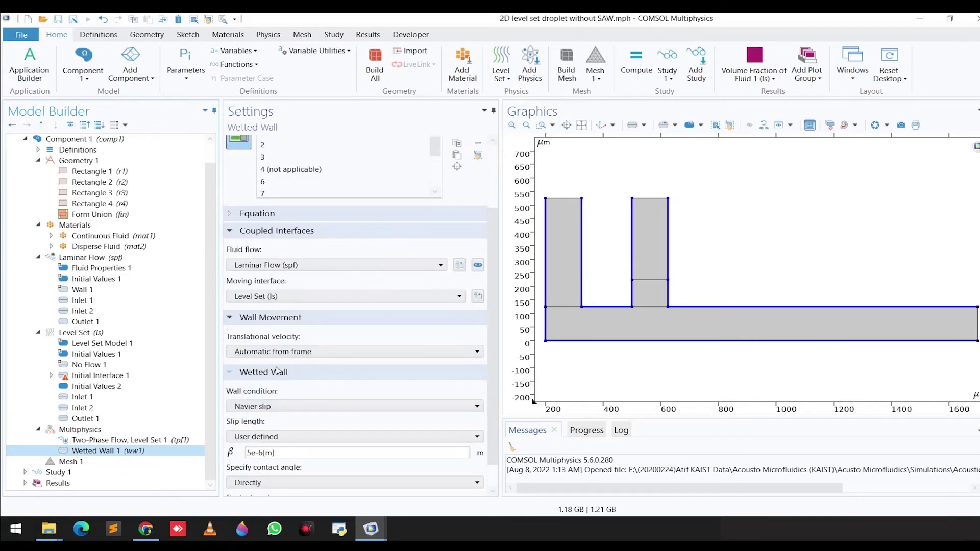
scroll(277, 371, down, 1)
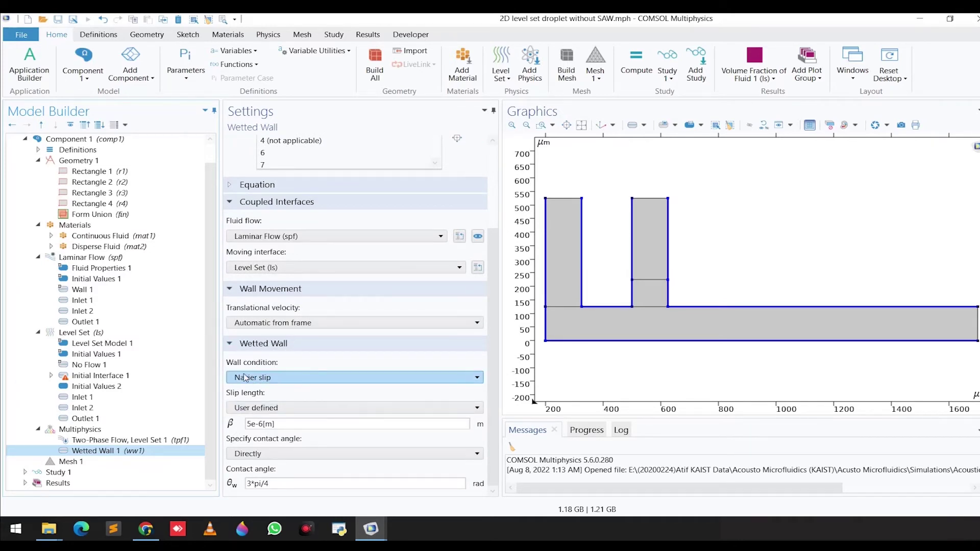
click(284, 381)
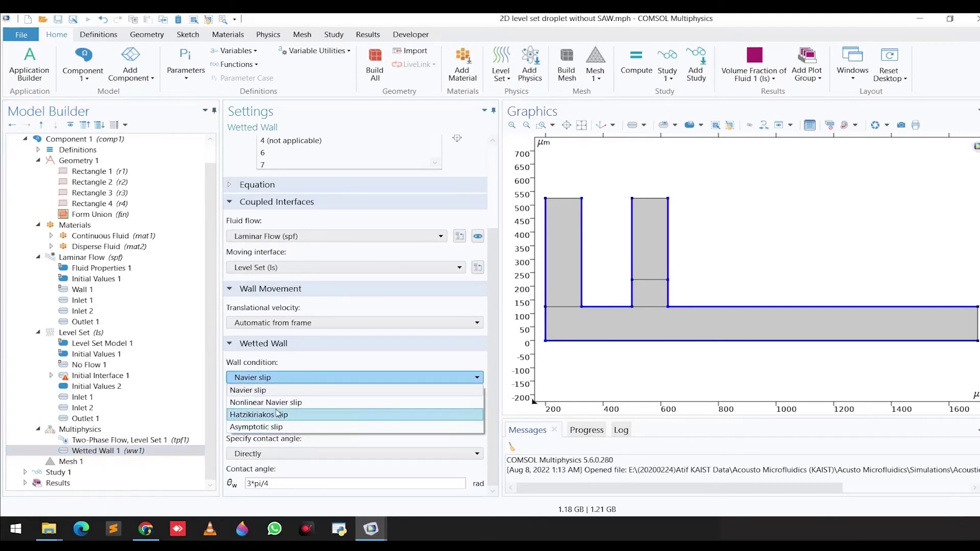
click(272, 394)
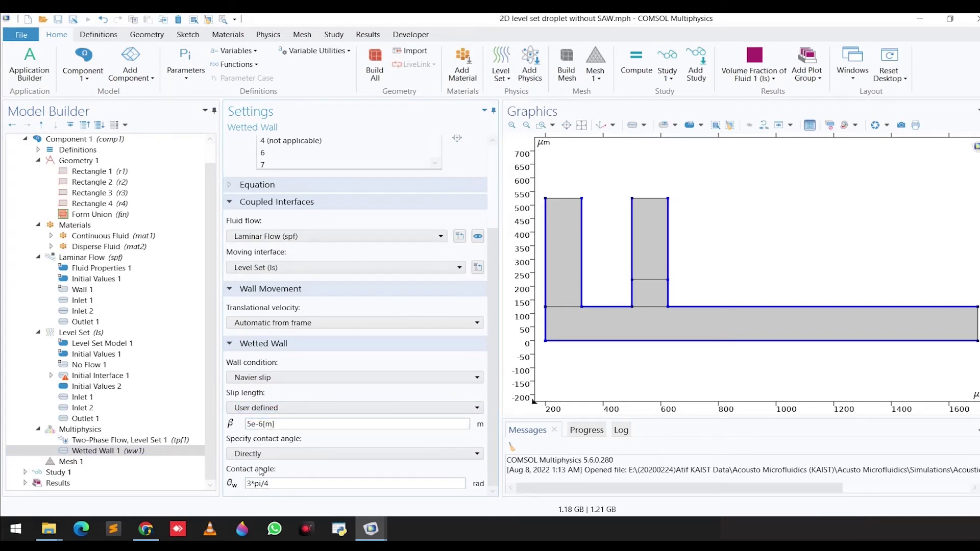
View the Fine physics-controlled Mesh 1, then list Study 1's Phase Initialization and Time Dependent steps
click(71, 462)
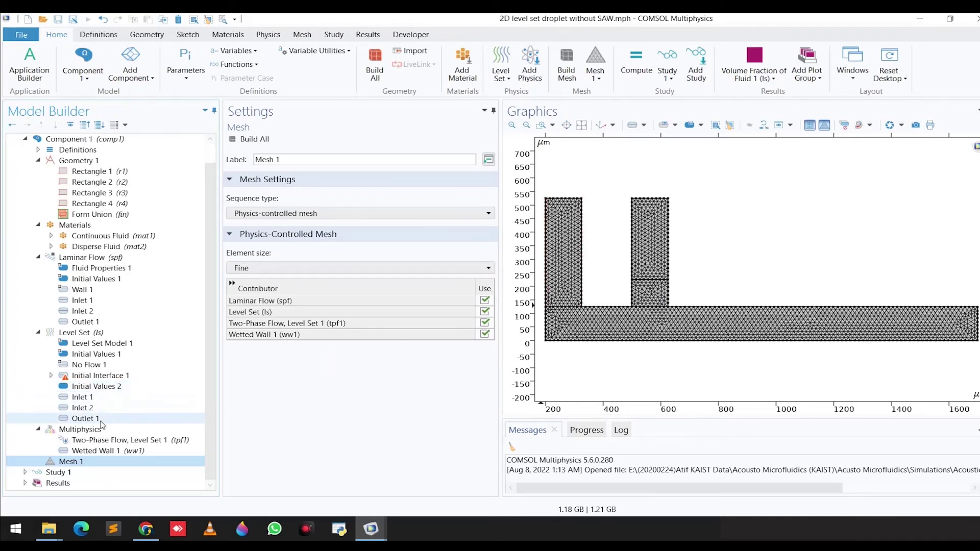
click(25, 472)
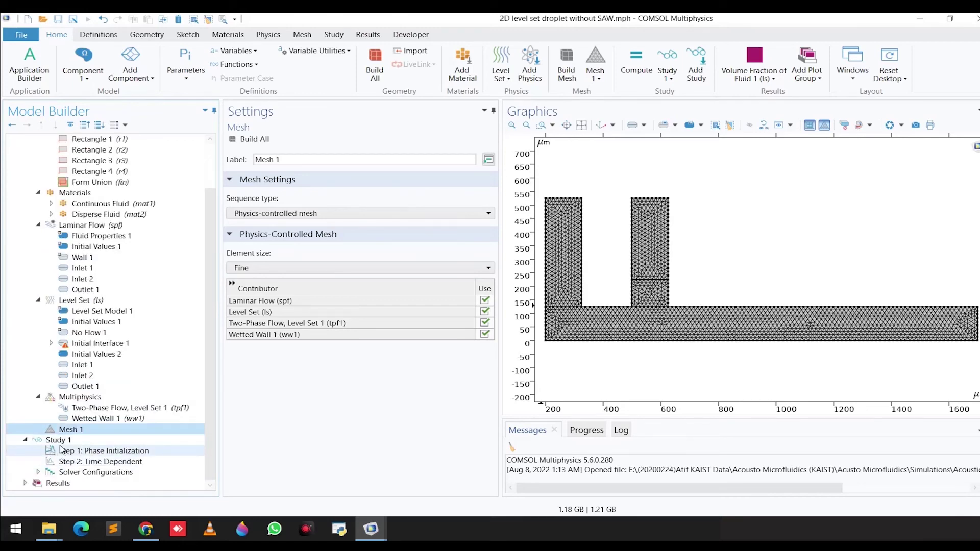
Compare Phase Initialization with the Time Dependent step's output times range(0,0.005,0.56)
click(60, 442)
click(71, 451)
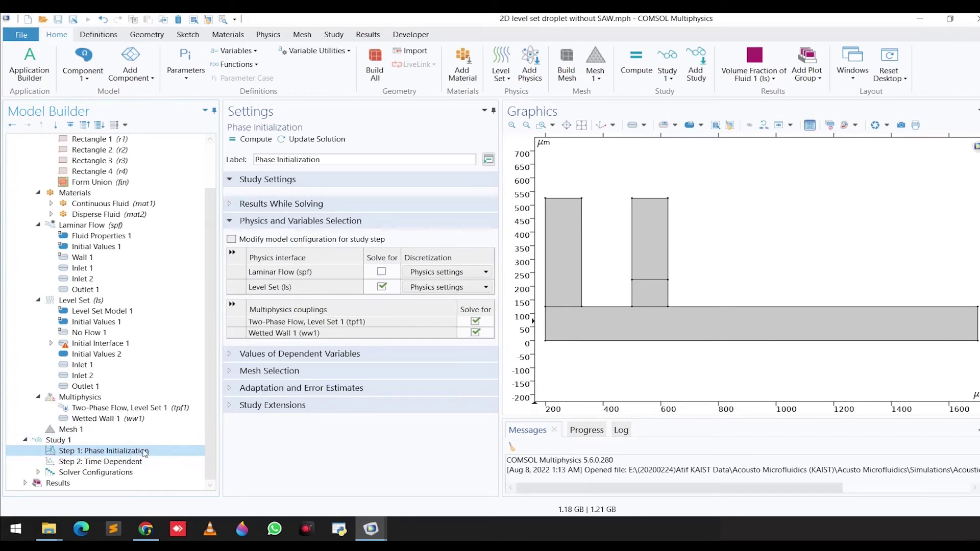
click(93, 463)
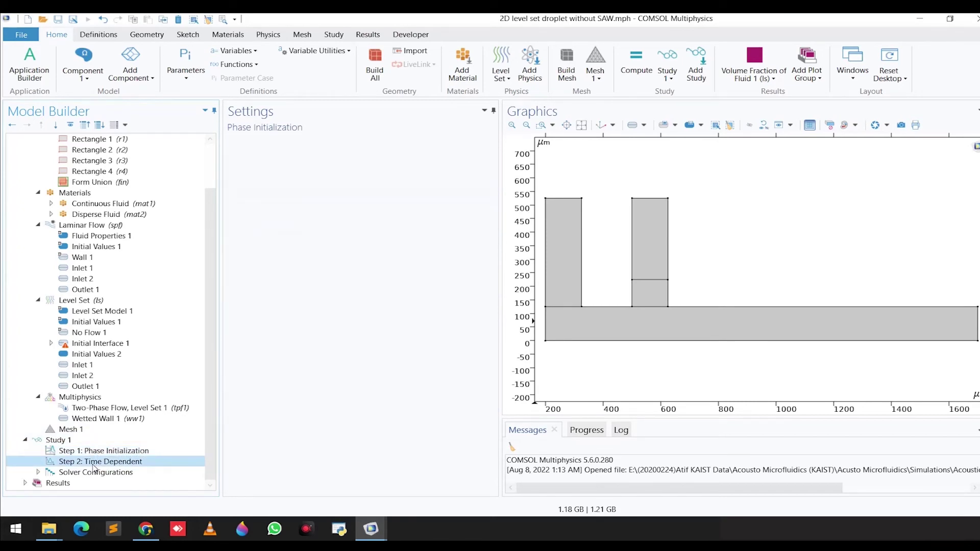
click(106, 453)
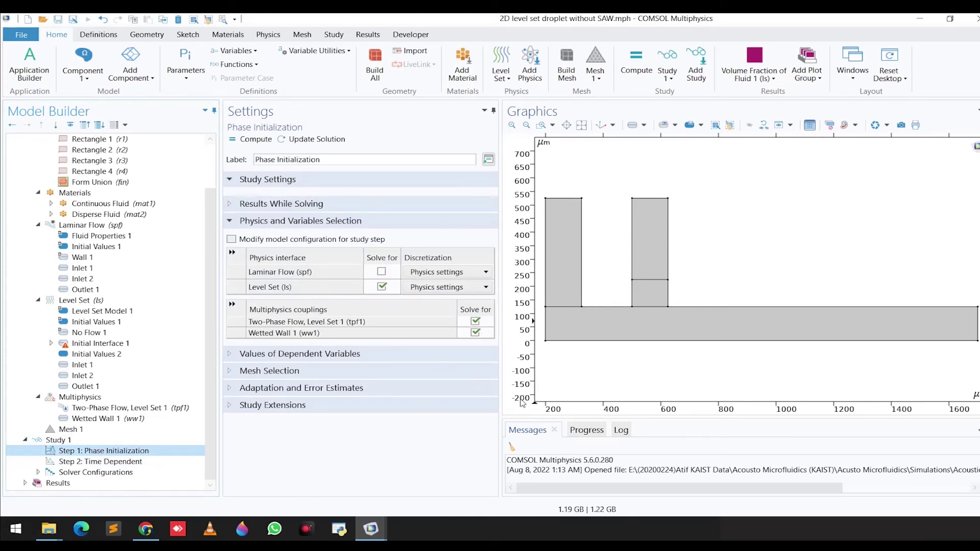
click(129, 465)
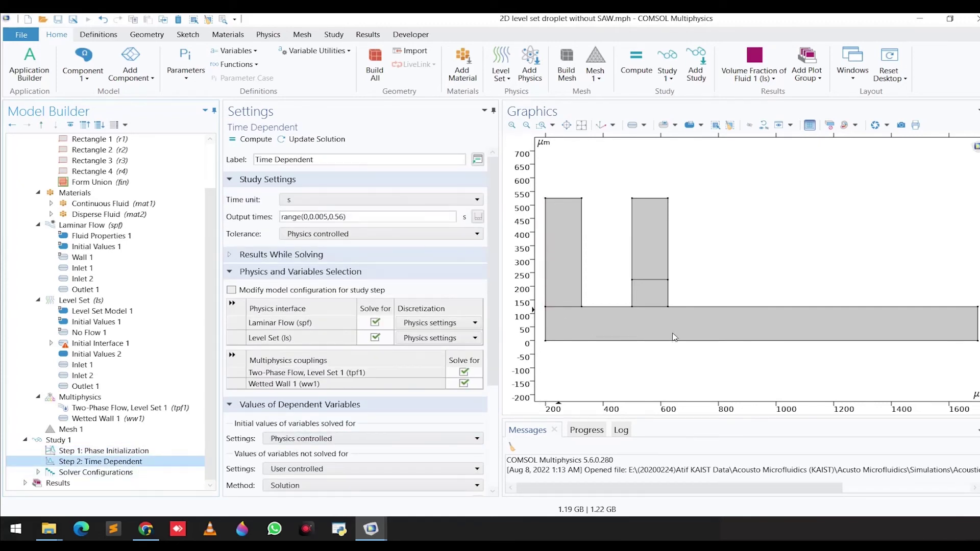
click(153, 452)
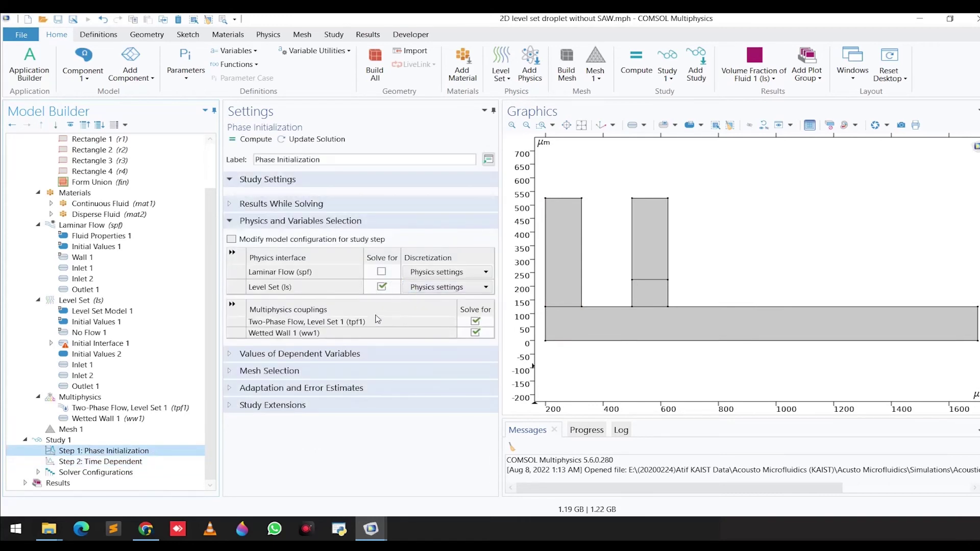
click(123, 462)
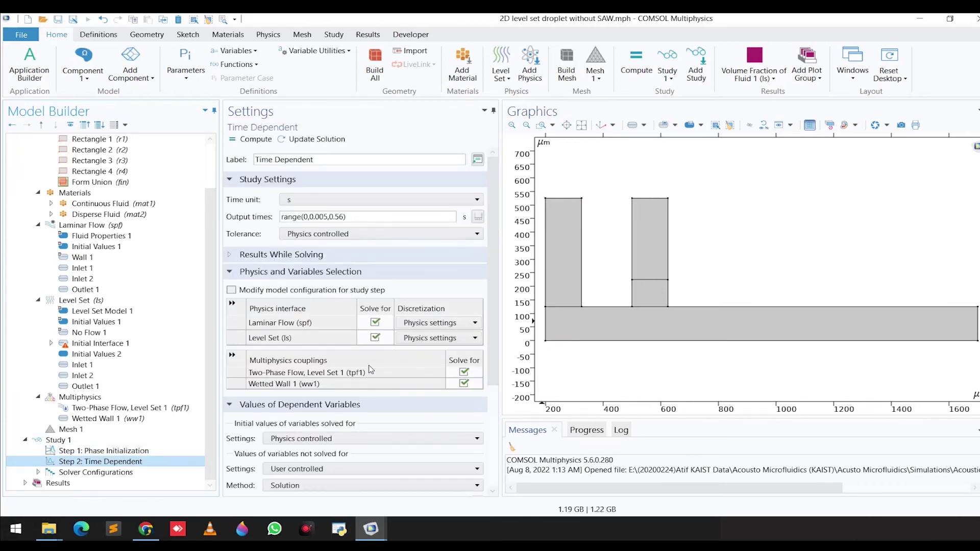
scroll(371, 369, down, 4)
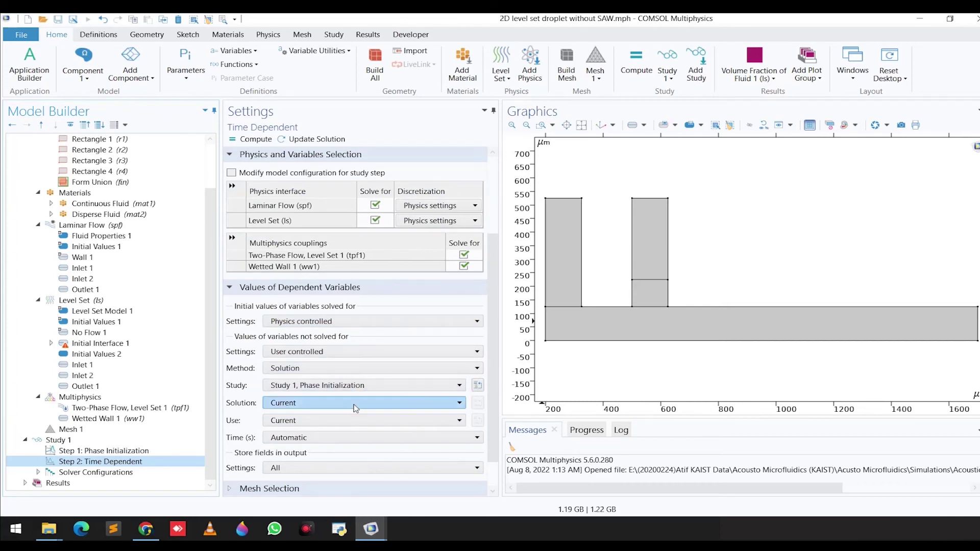
scroll(357, 368, down, 1)
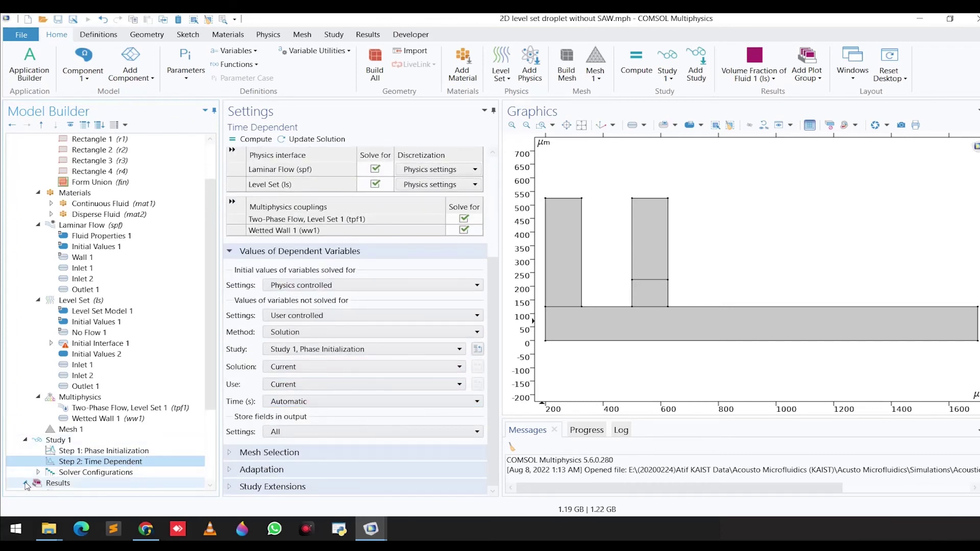
click(25, 483)
Reset the Velocity (spf) streamline plot to time 0 and advance it to 0.045 s
click(65, 419)
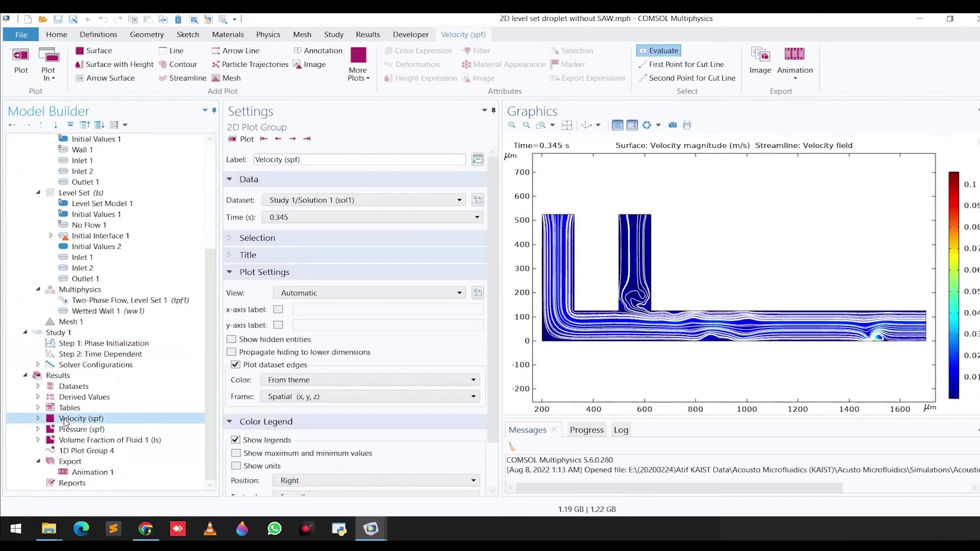
click(295, 143)
click(293, 141)
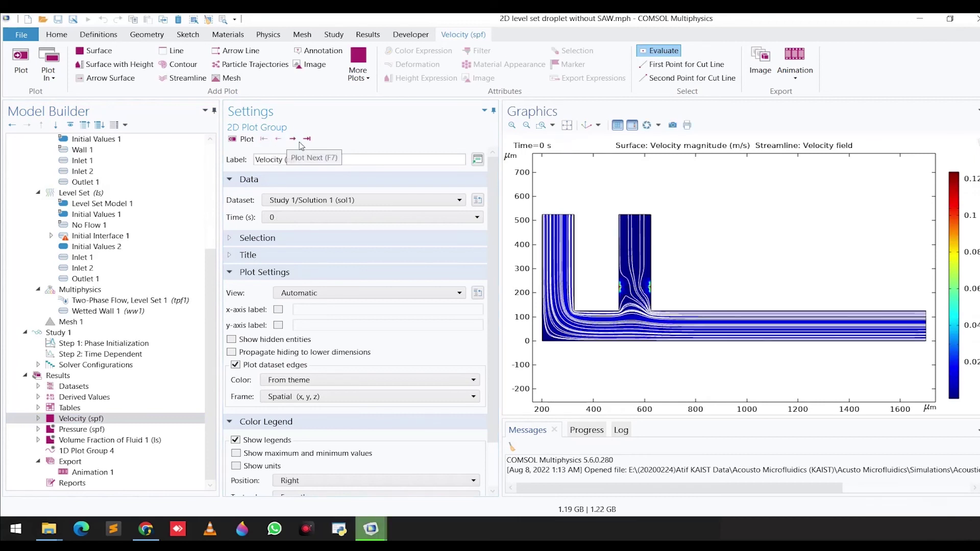
click(294, 143)
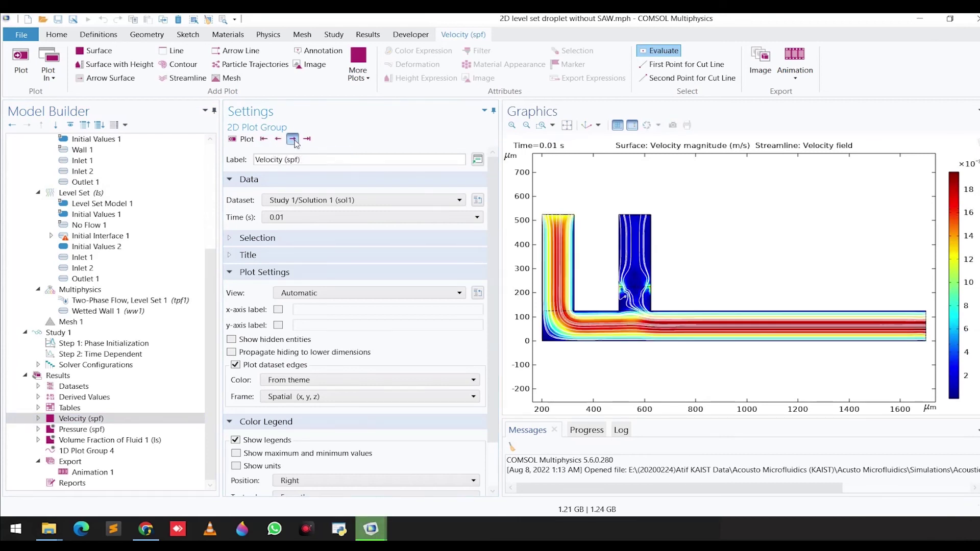
click(294, 142)
click(294, 143)
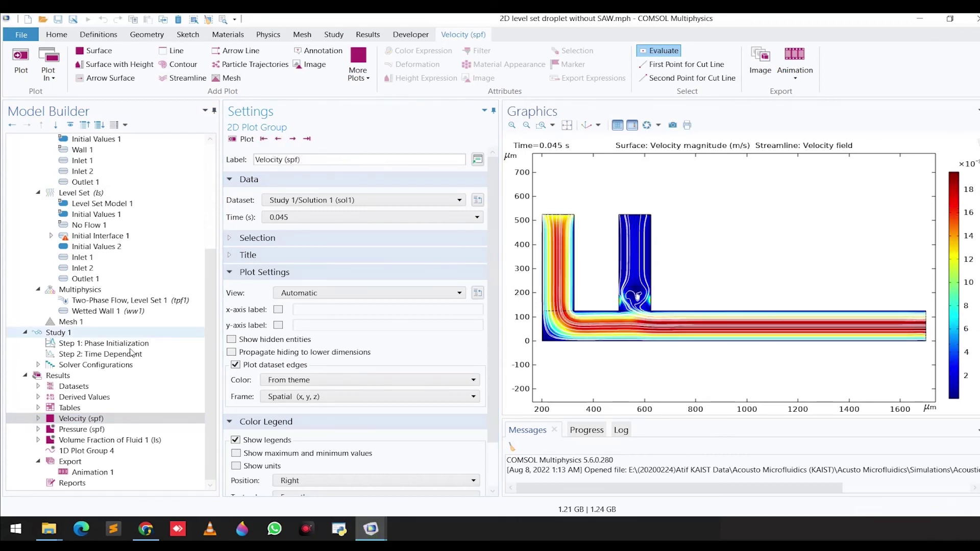
click(81, 429)
Reset the Pressure (spf) contour plot to time 0 and advance it nine steps to 0.095 s
click(264, 138)
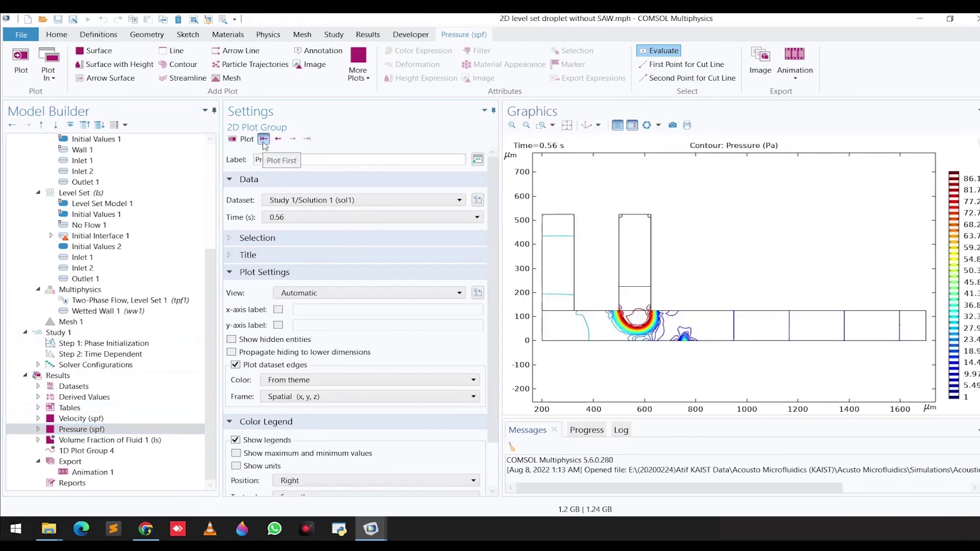
click(294, 140)
click(294, 140)
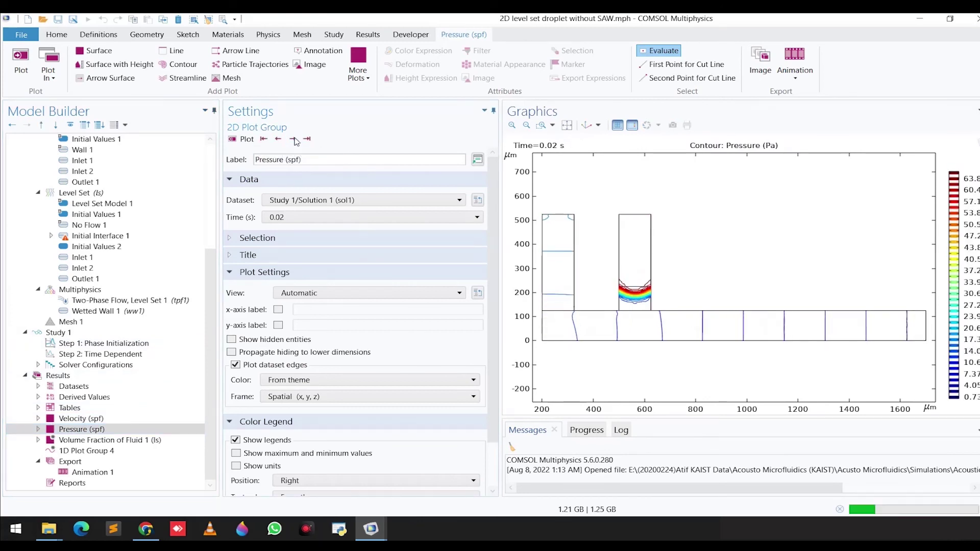
click(294, 139)
click(294, 140)
click(294, 139)
click(294, 139)
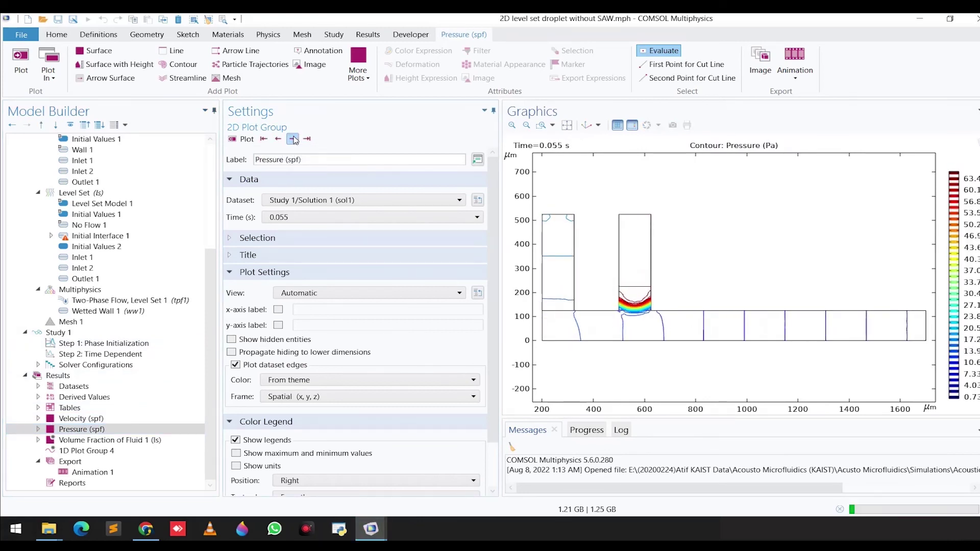
click(294, 140)
click(294, 139)
click(294, 140)
click(294, 139)
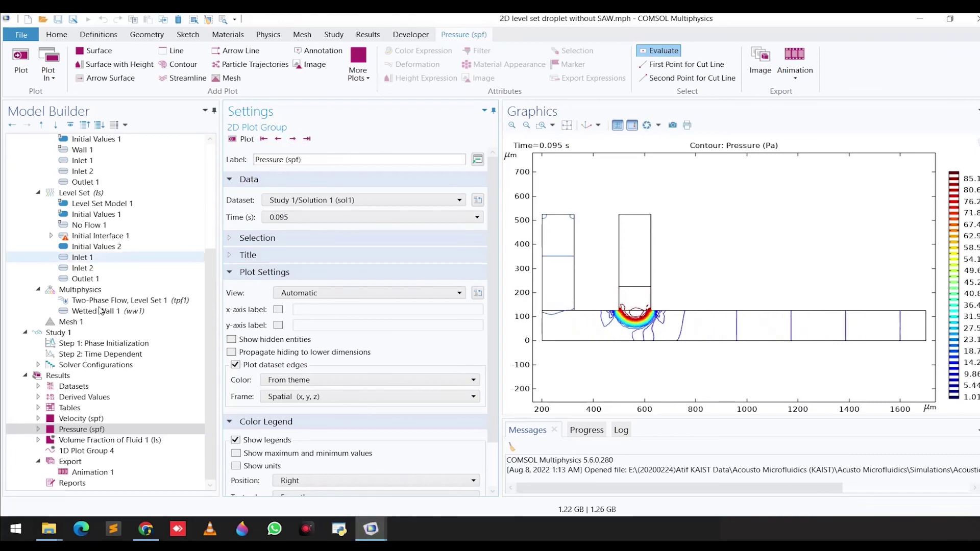
click(88, 473)
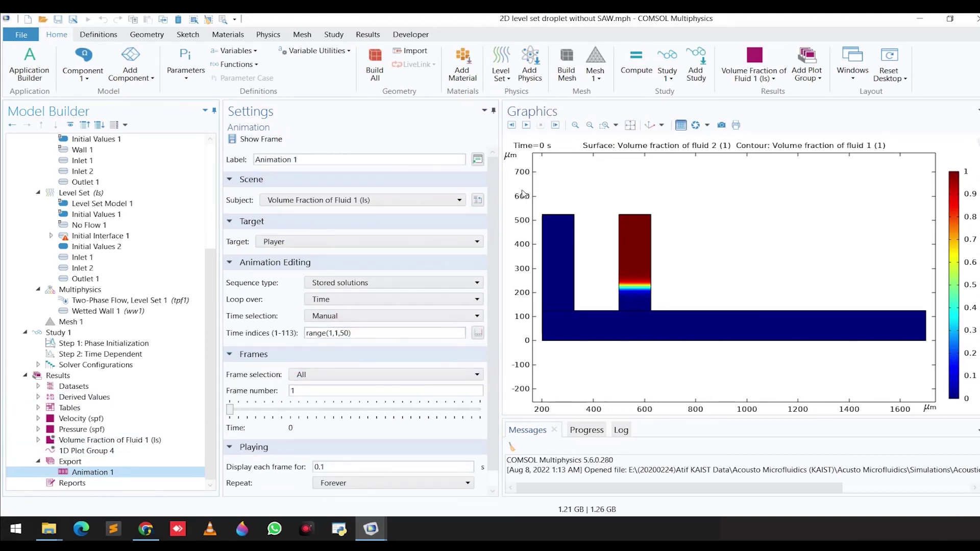
Play Animation 1 to watch the droplet's volume fraction form at the T-junction
click(526, 127)
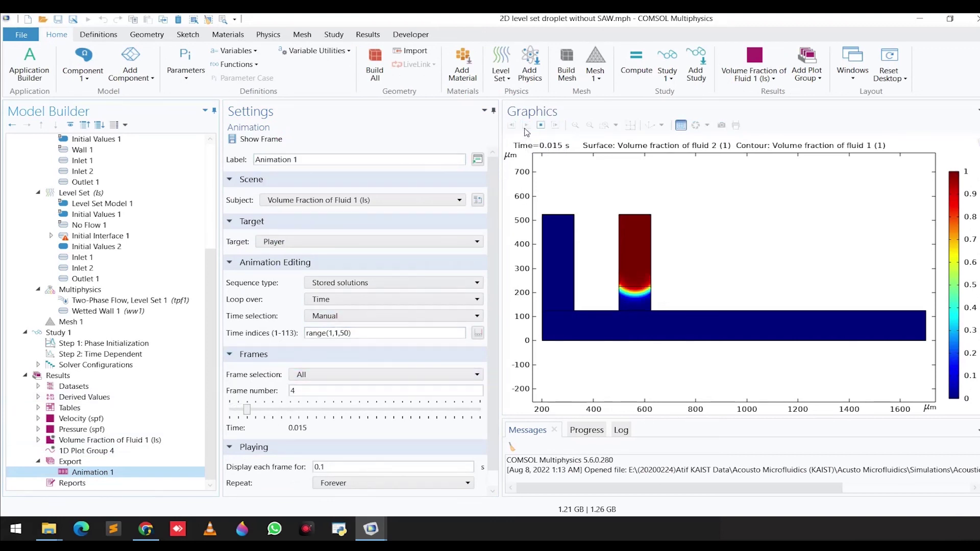